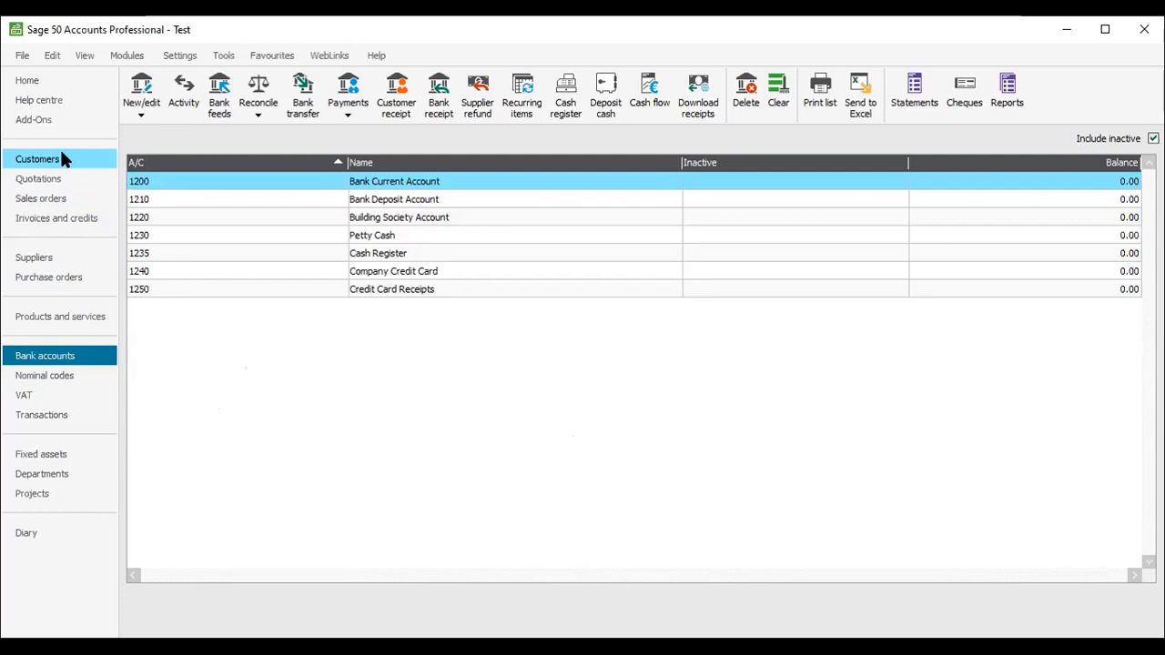
Open the customer list and start a record filter with the join Where and the field Balance
left_click(63, 159)
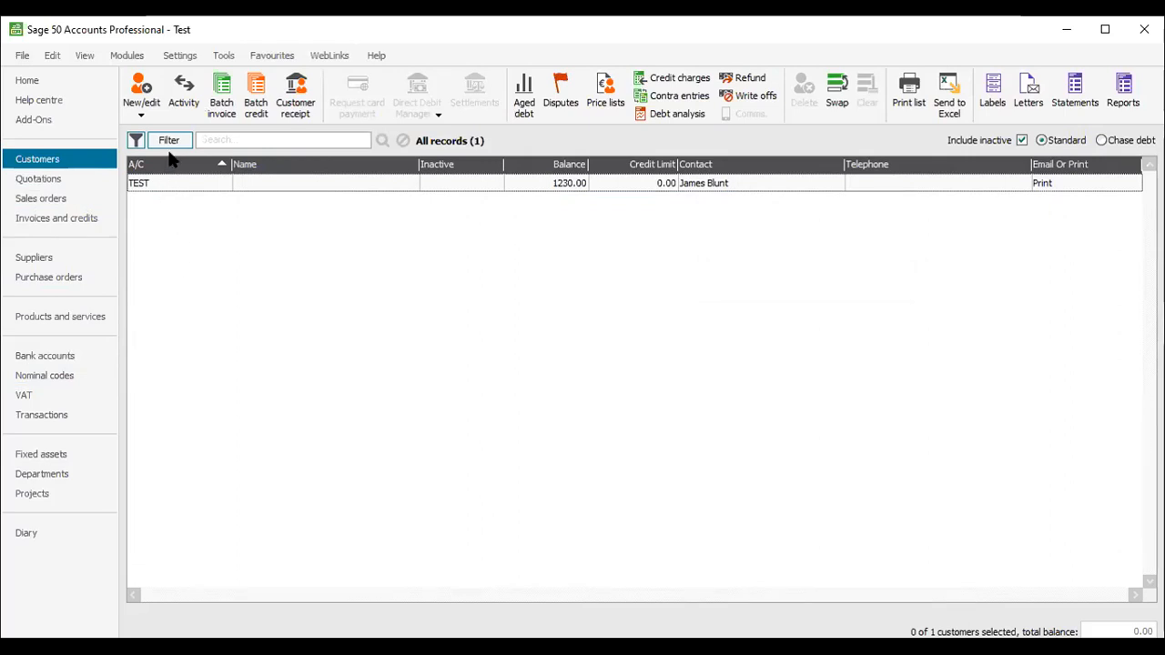
left_click(215, 141)
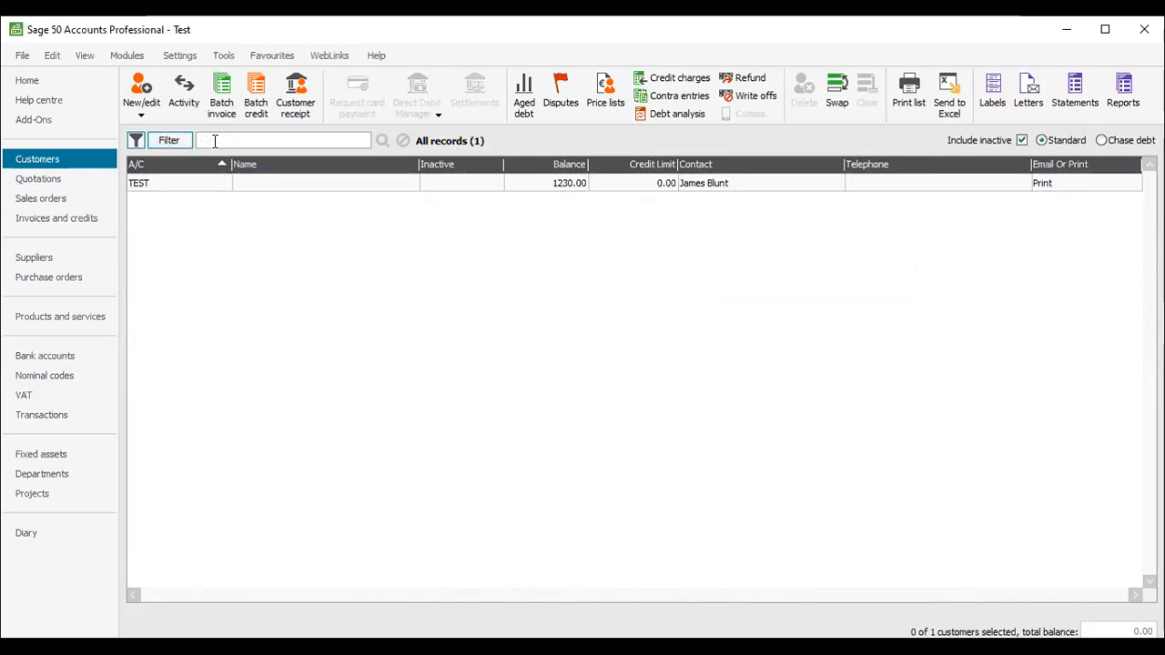
left_click(162, 143)
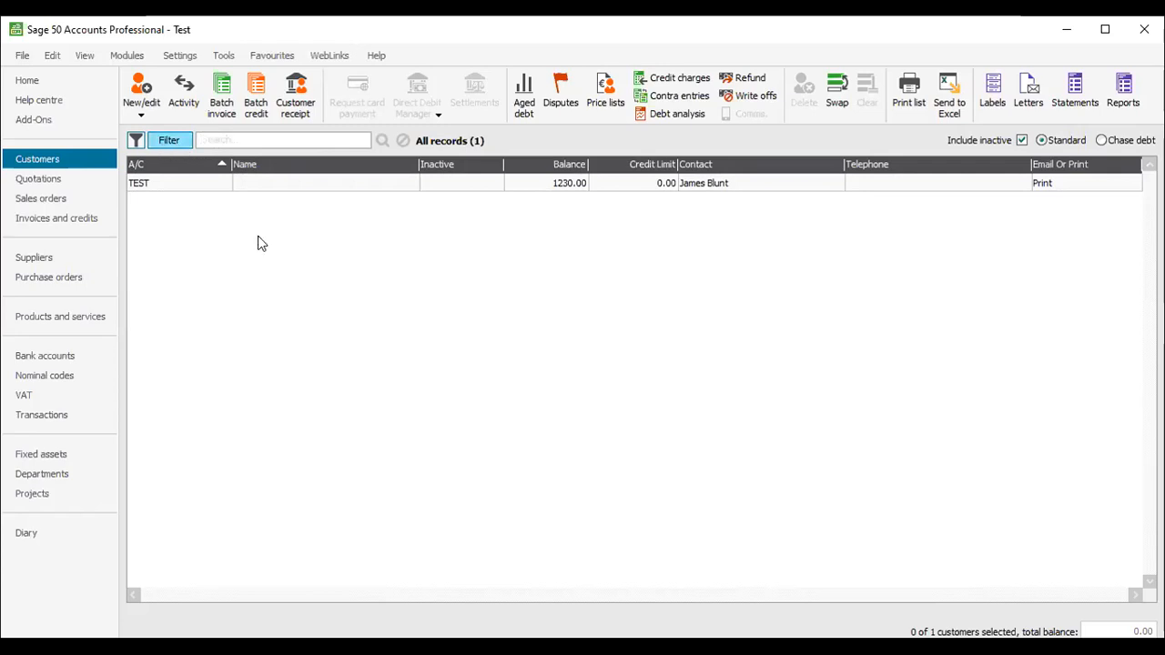
left_click(166, 139)
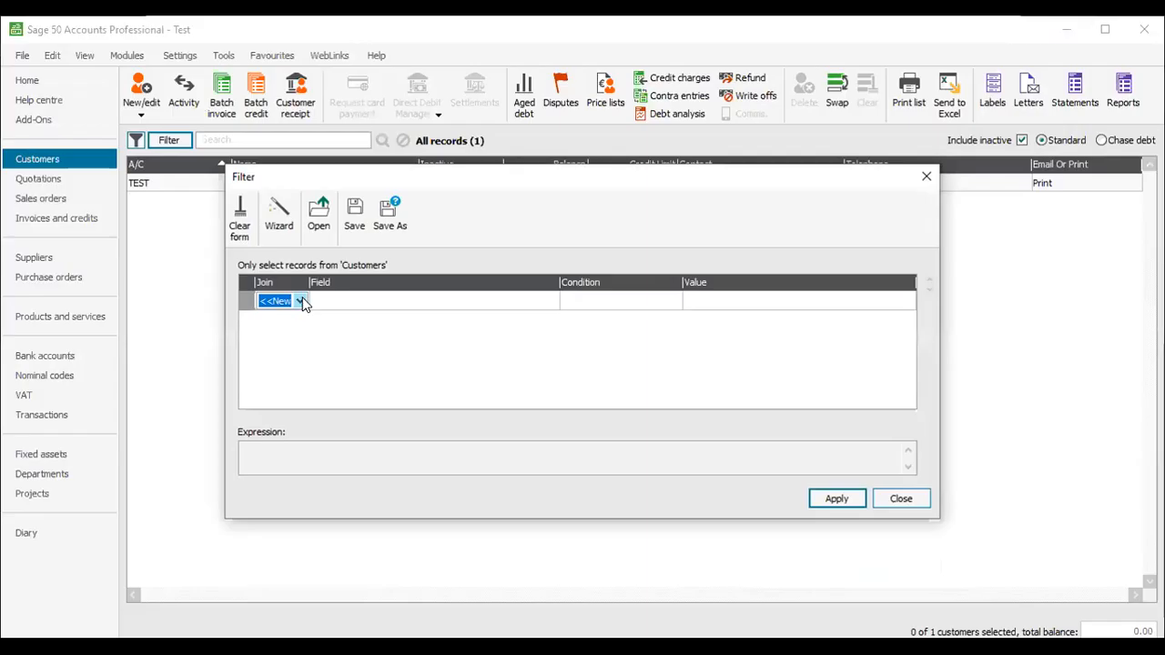
left_click(299, 301)
left_click(285, 328)
left_click(338, 312)
key("b")
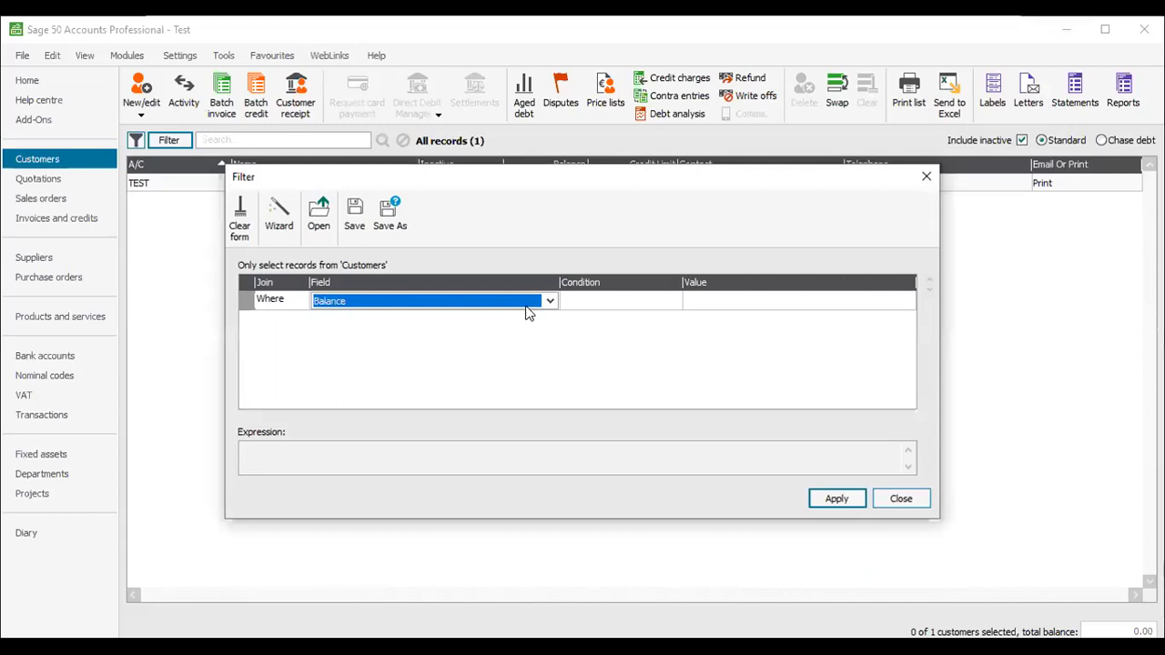
Apply the customer balance filter with the condition Is Greater Than 0.01, and swap the record selection
left_click(610, 300)
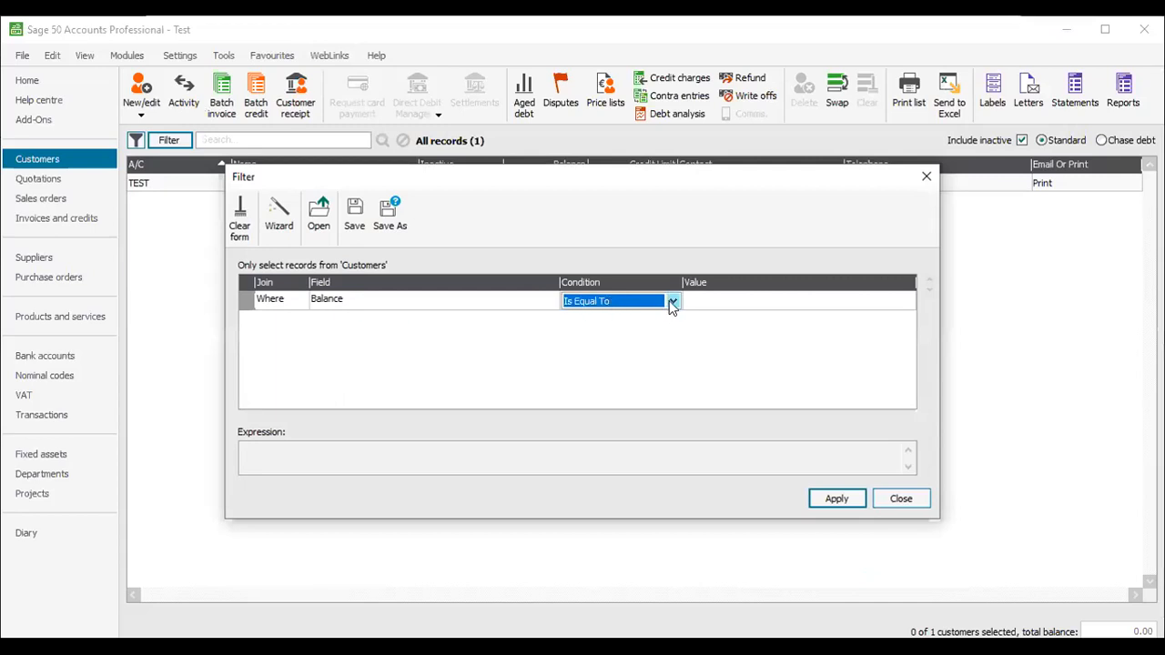
left_click(673, 301)
left_click(625, 350)
left_click(702, 302)
type("0.01")
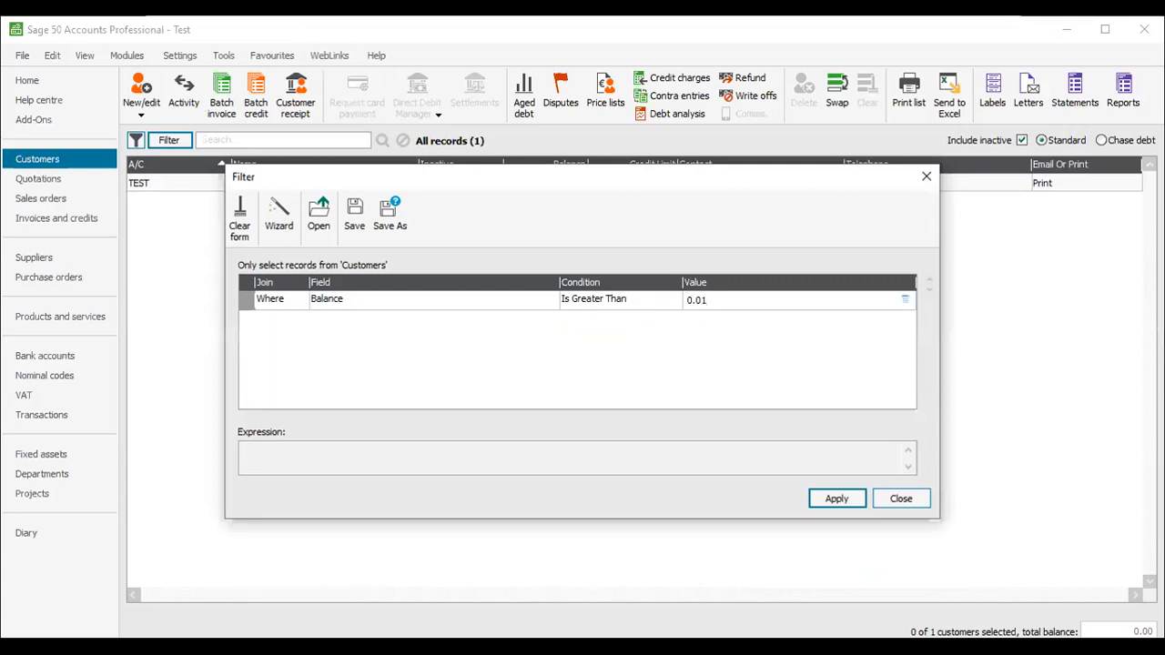
left_click(851, 499)
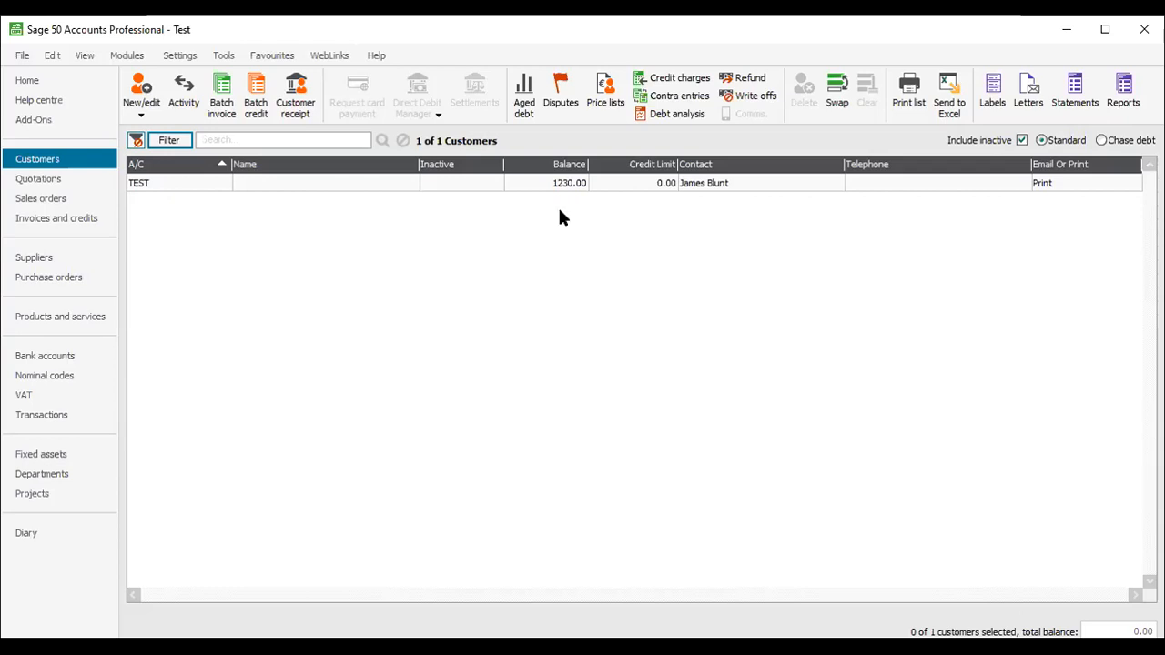
left_click(827, 108)
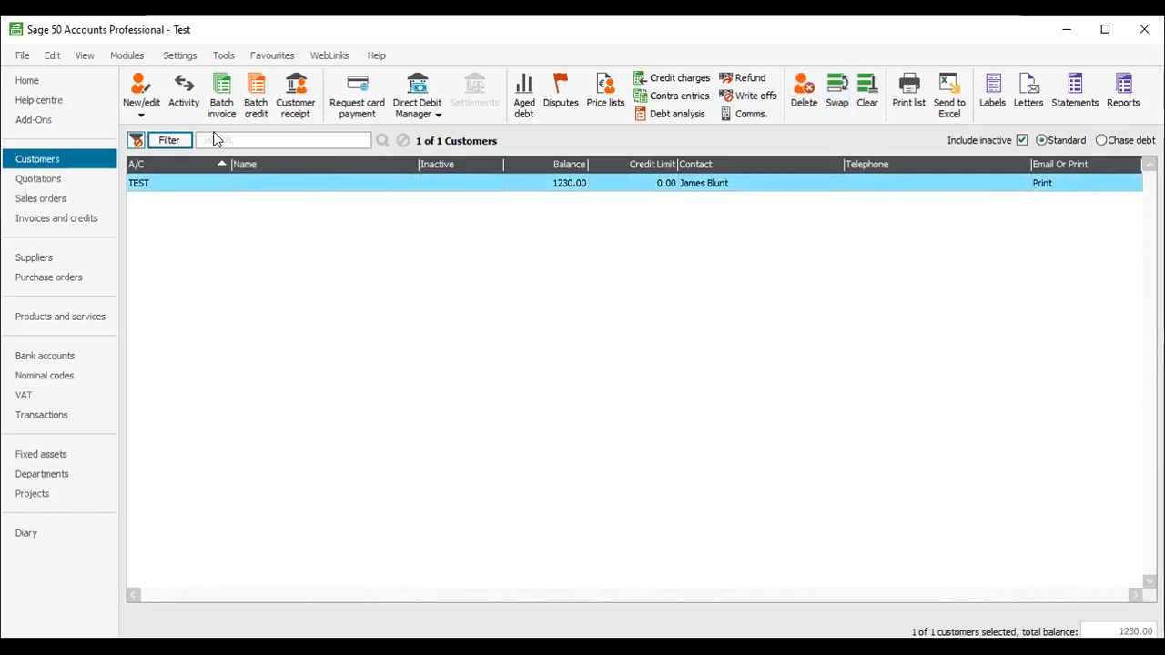
Reopen the customer filter, browse the fields available for filtering beyond Balance, and close it without changes
left_click(182, 144)
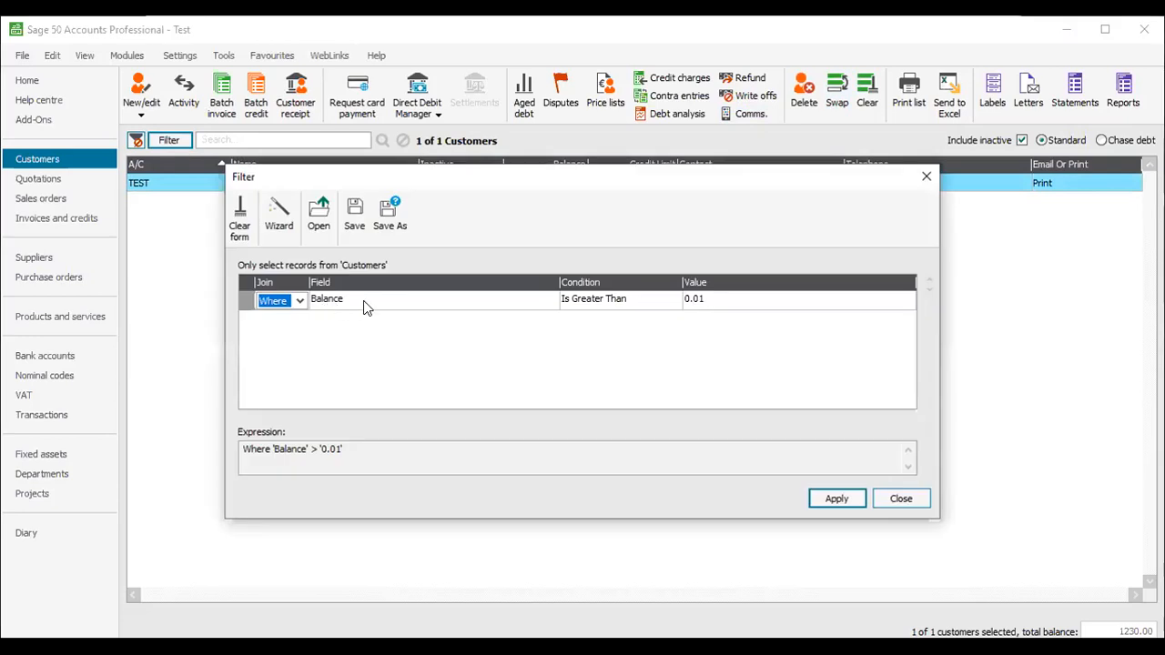
left_click(483, 310)
left_click(531, 310)
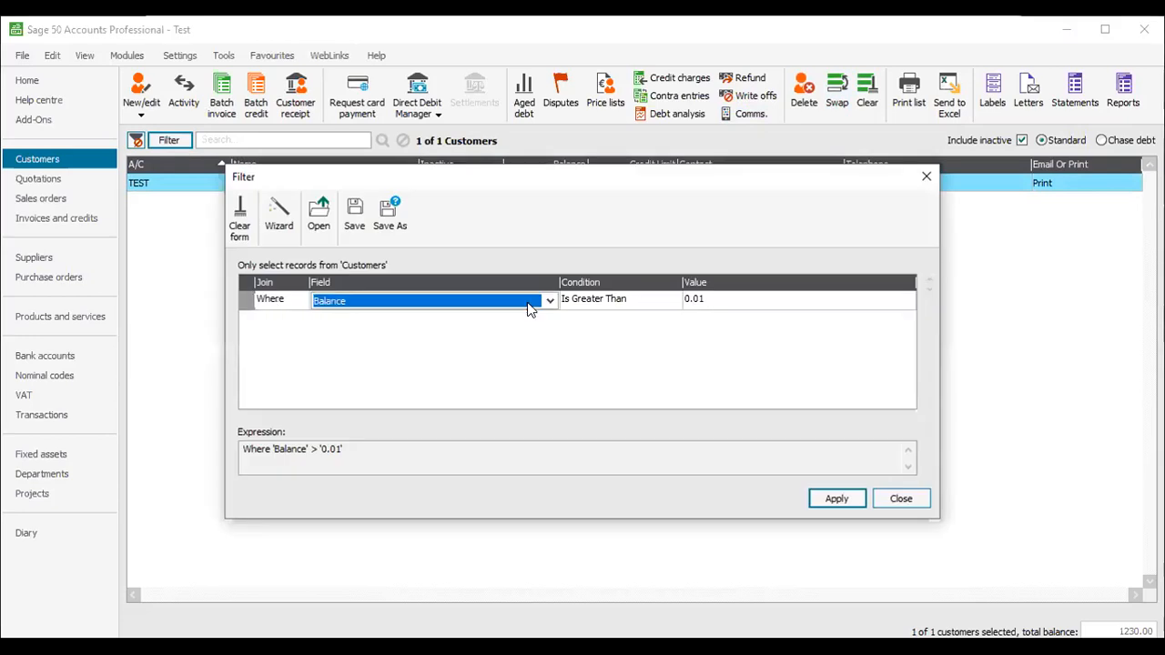
left_click(551, 302)
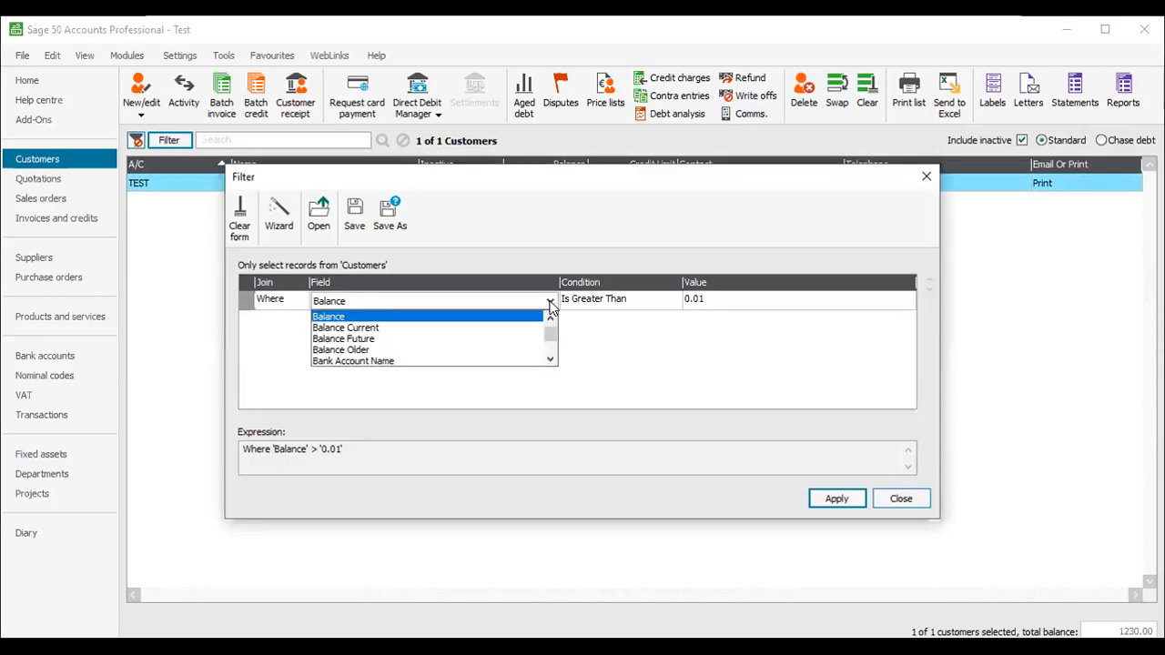
left_click(552, 358)
left_click(552, 359)
left_click(551, 361)
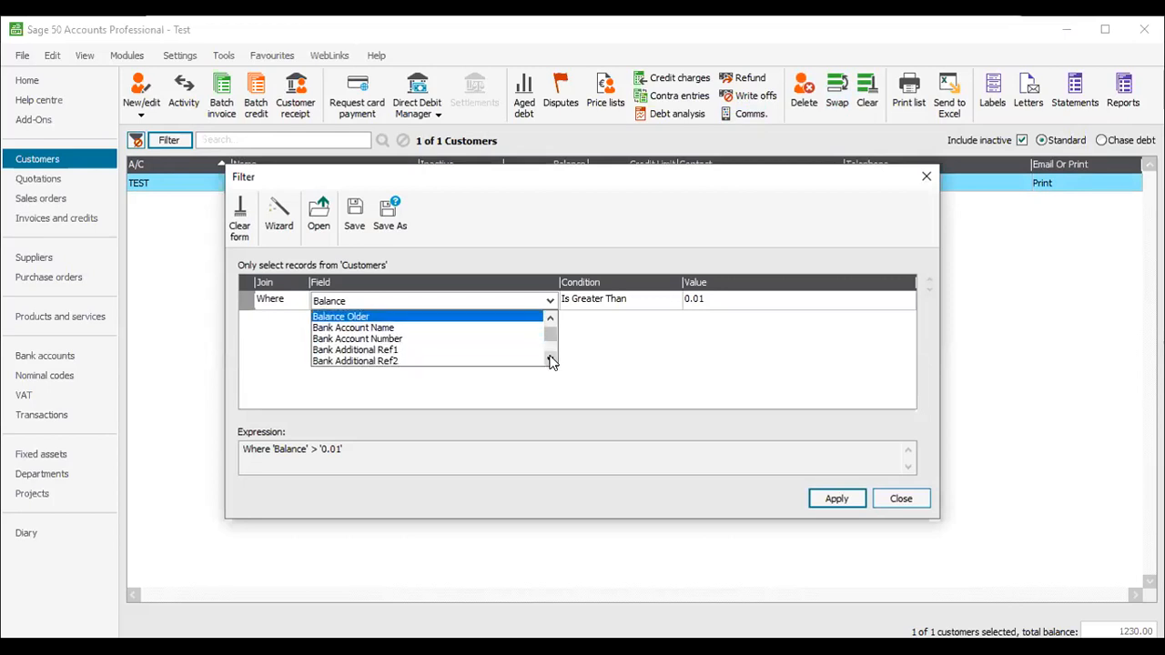
left_click(927, 182)
left_click(926, 182)
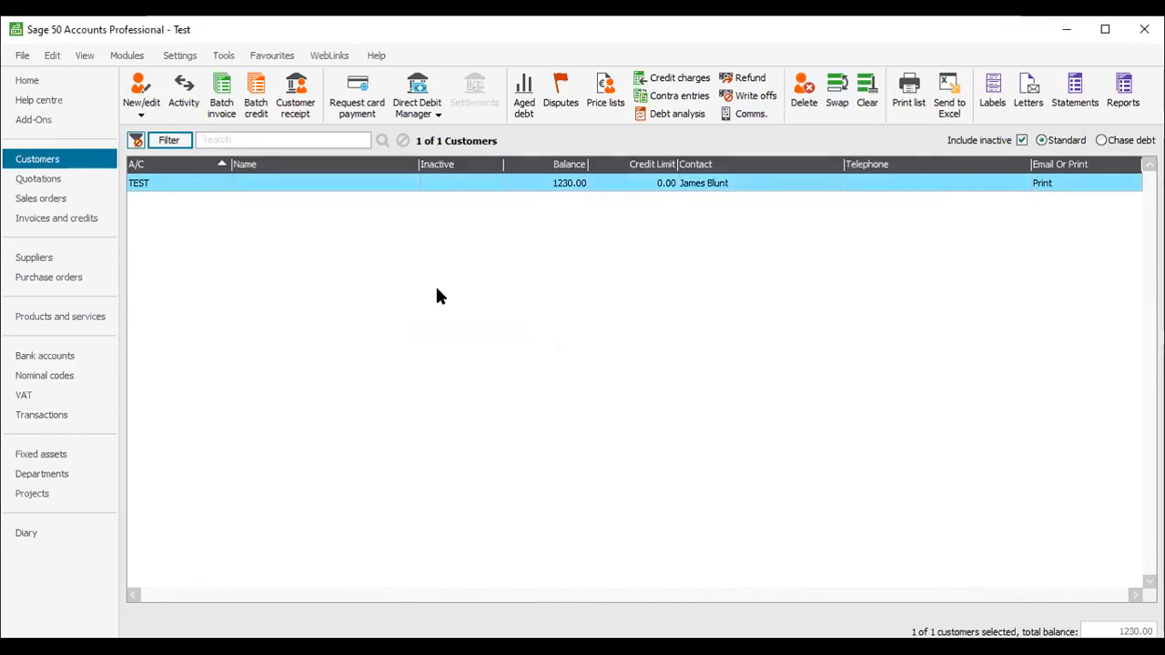
Look at the invoices and credits list, and clear the record selection in the departments list
left_click(94, 228)
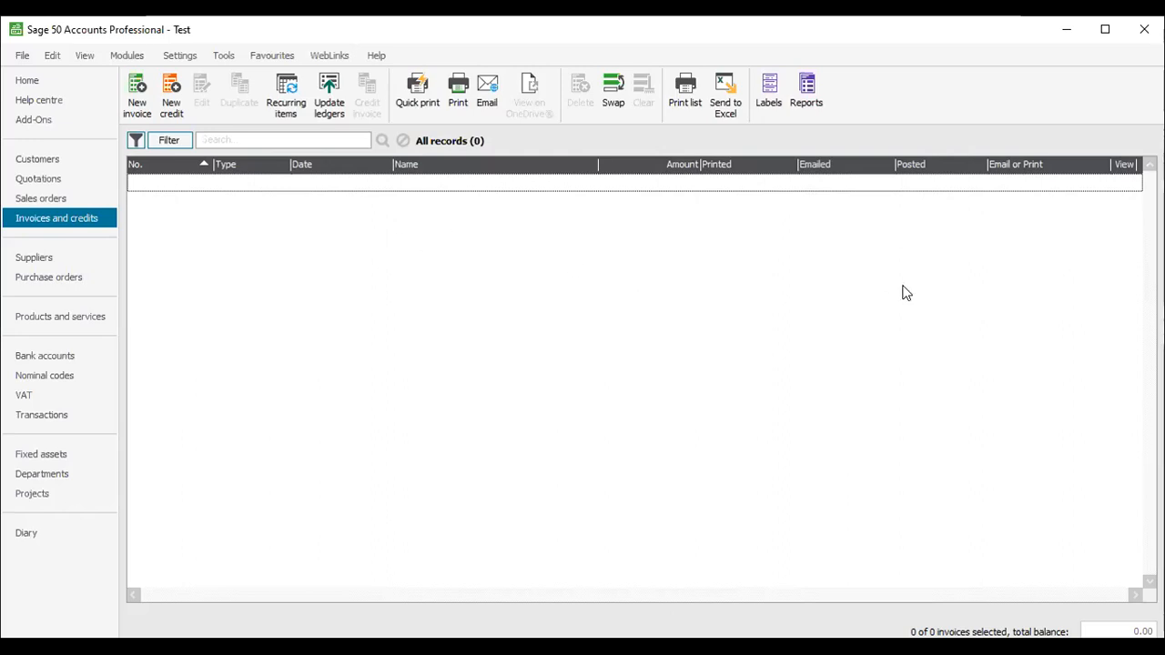
left_click(59, 471)
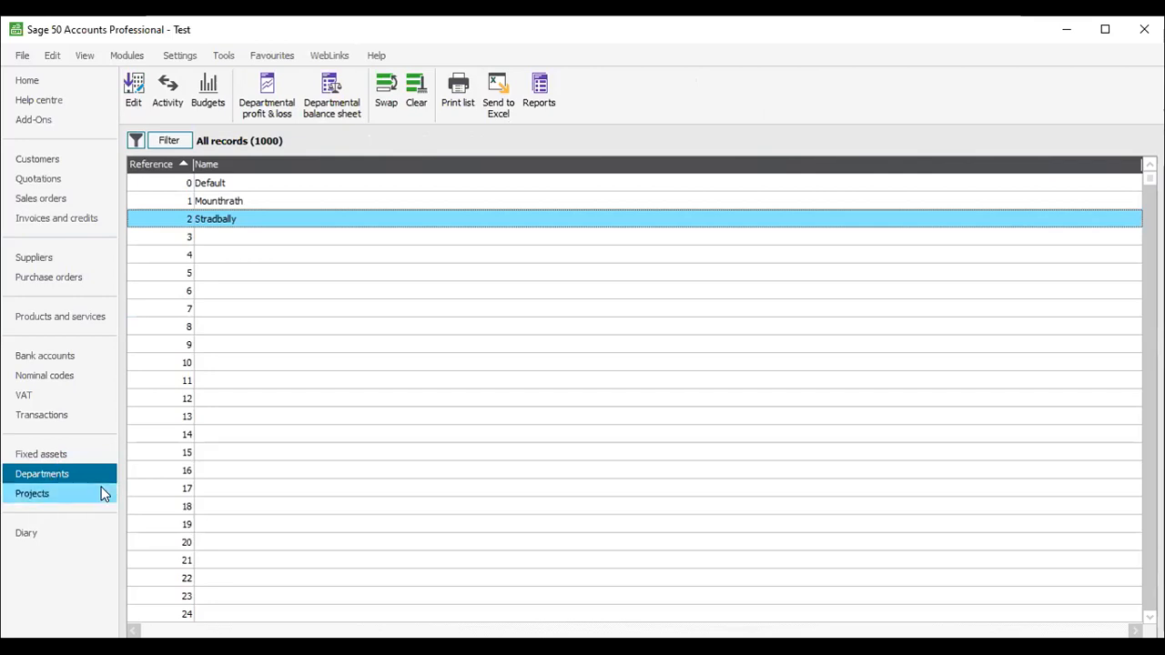
left_click(230, 237)
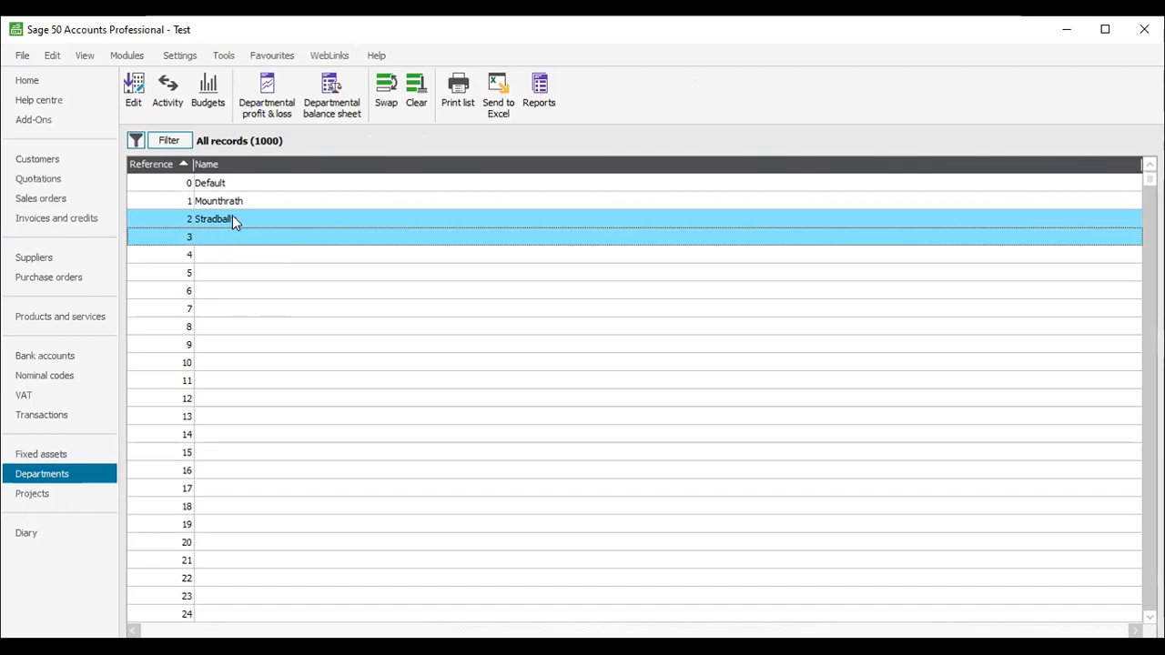
left_click(230, 218)
left_click(222, 235)
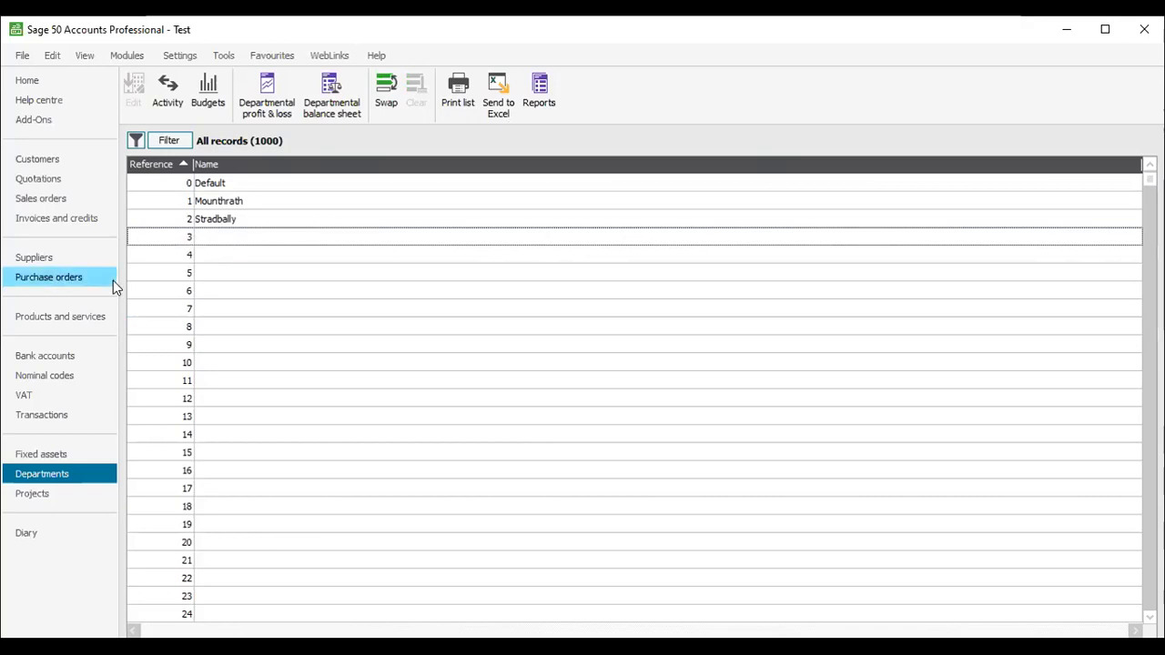
Check the nominal codes list, and select departments 1 Mounthrath, 2 Stradbally and 3 together in the departments list
left_click(39, 377)
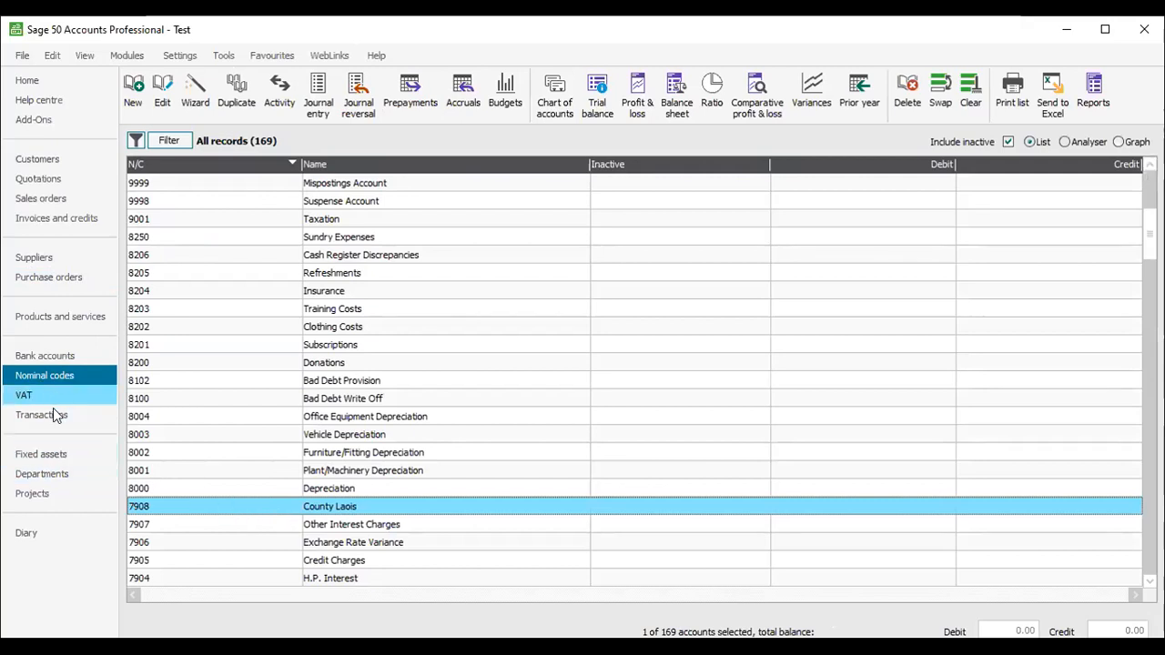
left_click(54, 471)
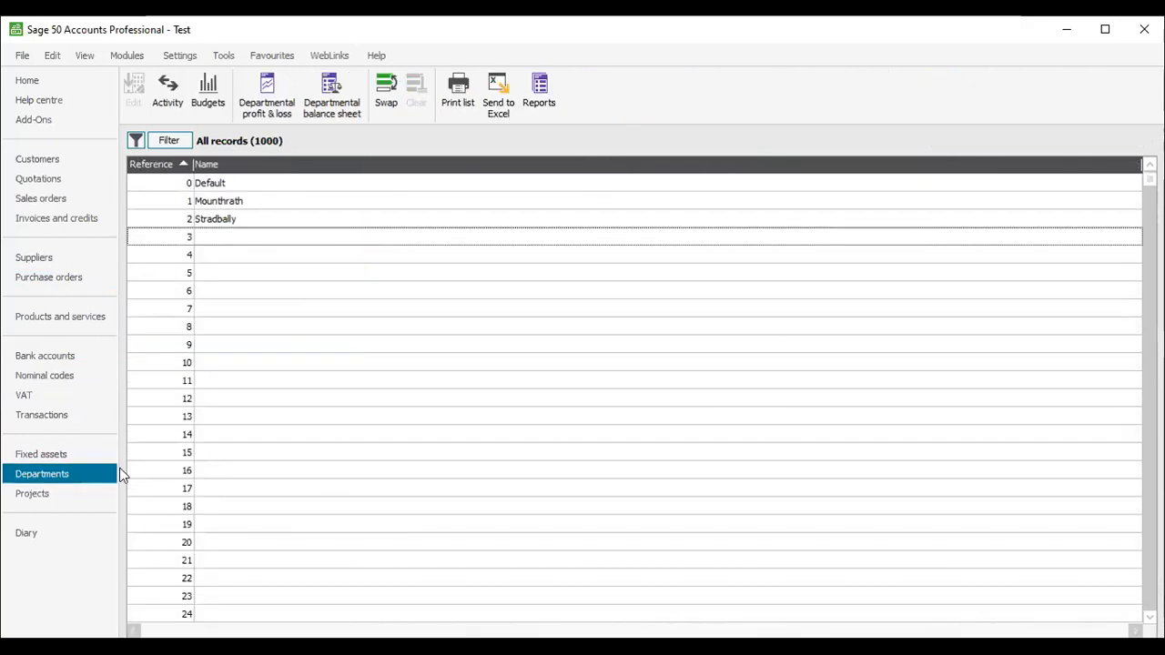
left_click(219, 204)
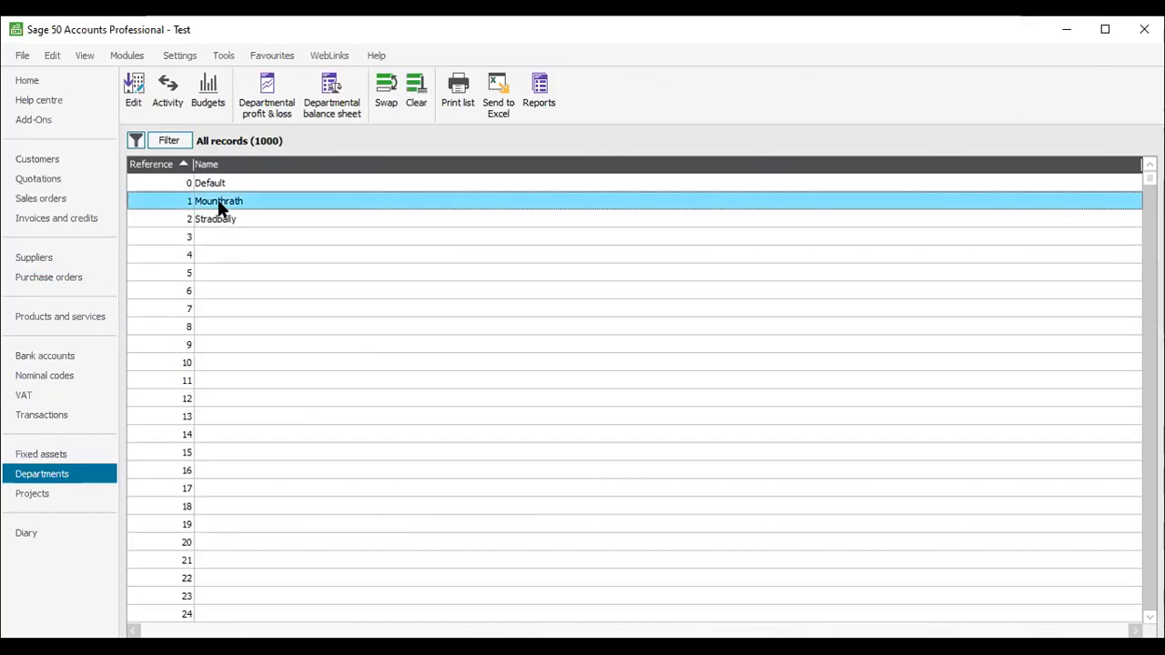
left_click(216, 221, "ctrl")
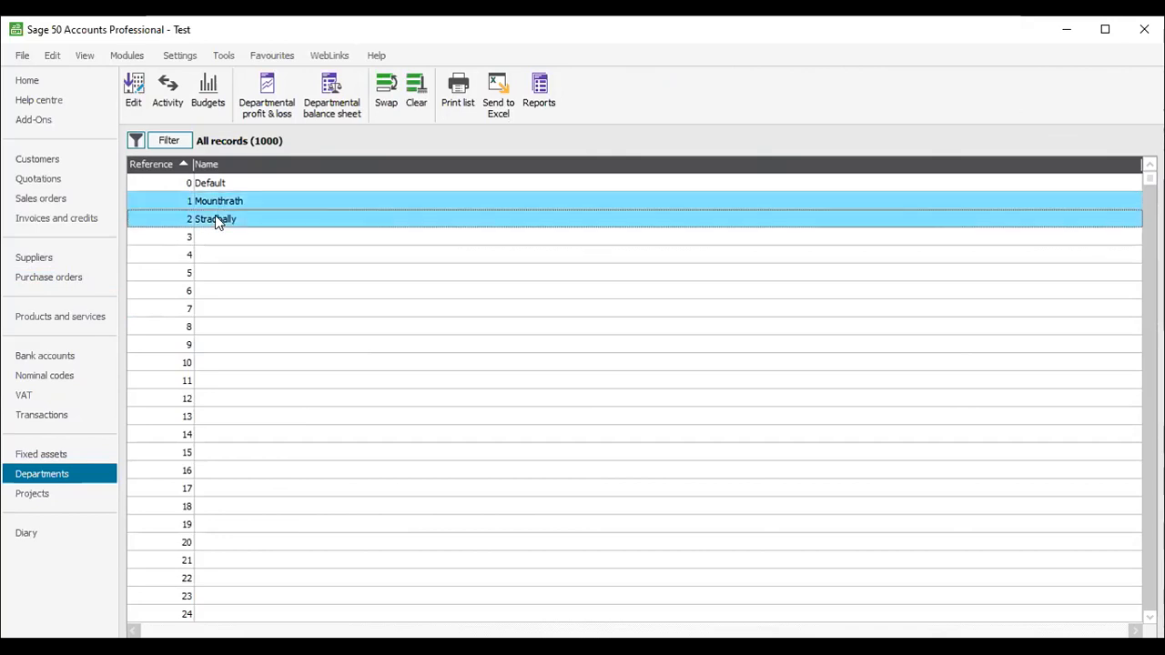
left_click(203, 240, "ctrl")
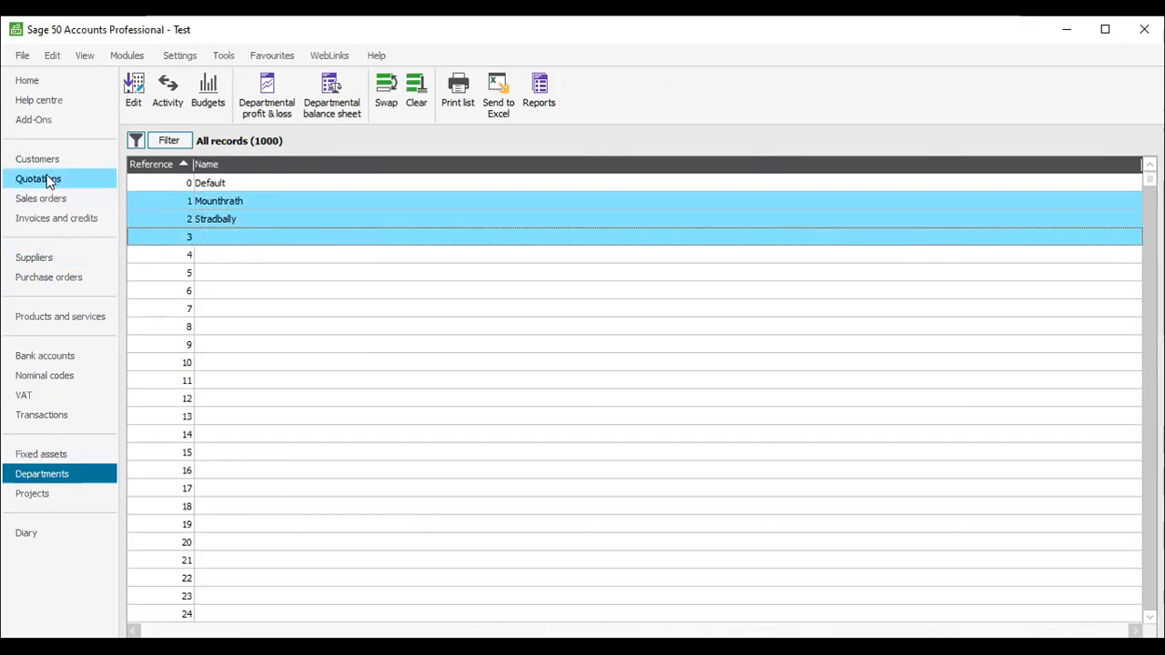
Check the customer list, and deselect departments 1, 2 and 3 in the departments list
left_click(16, 161)
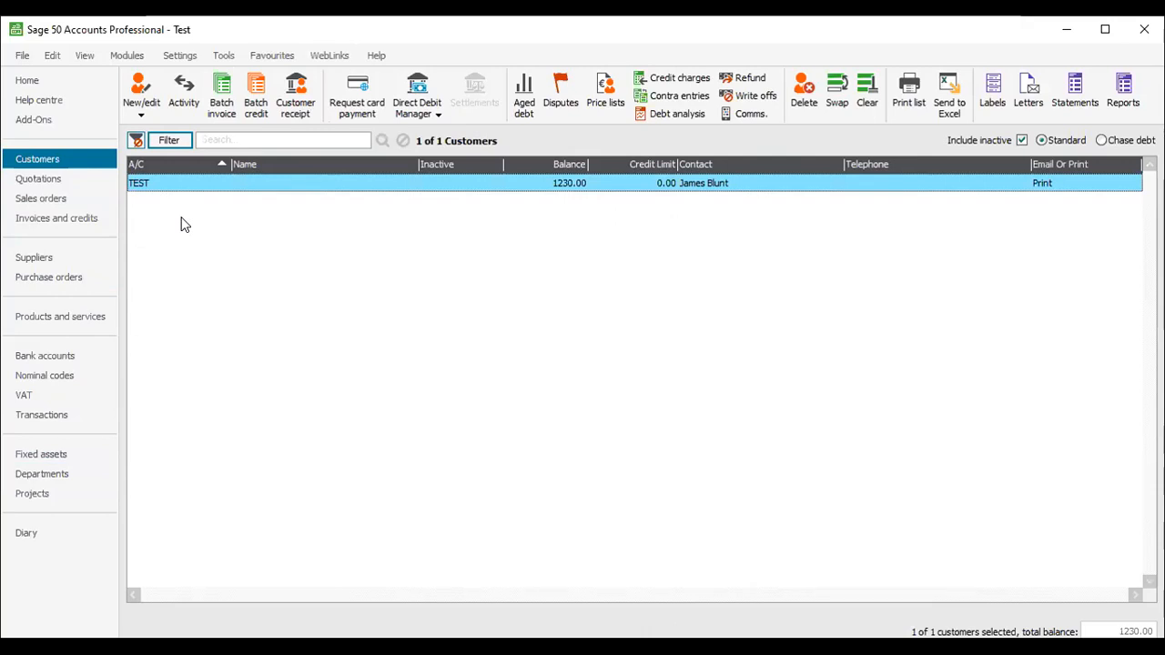
left_click(36, 475)
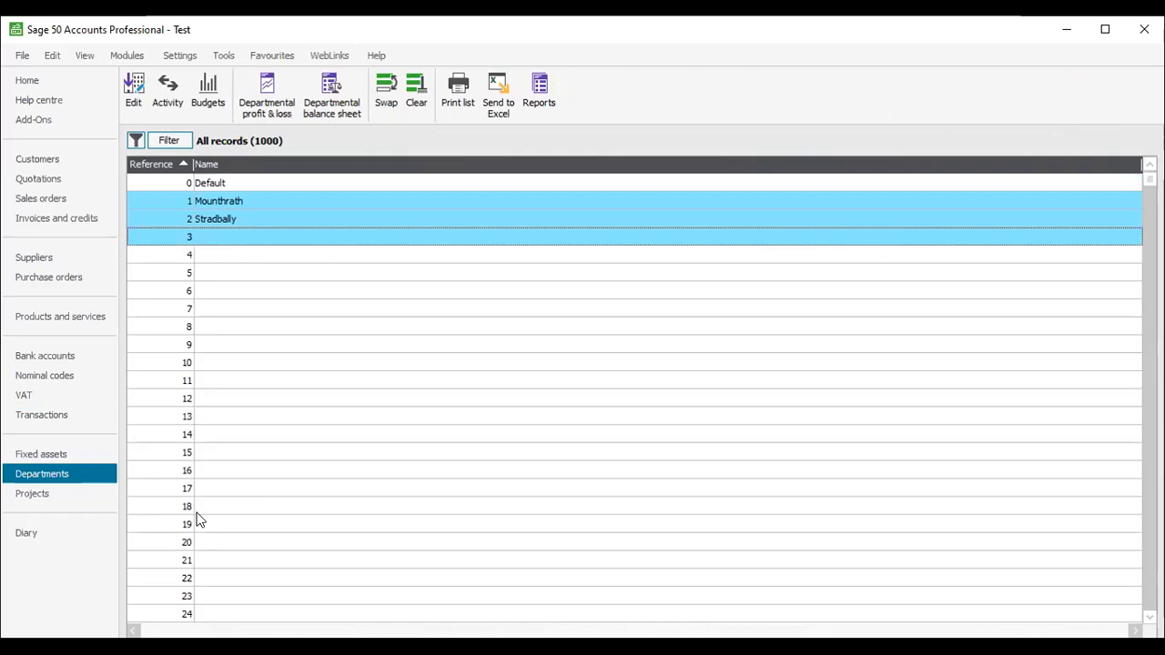
left_click(237, 241, "ctrl")
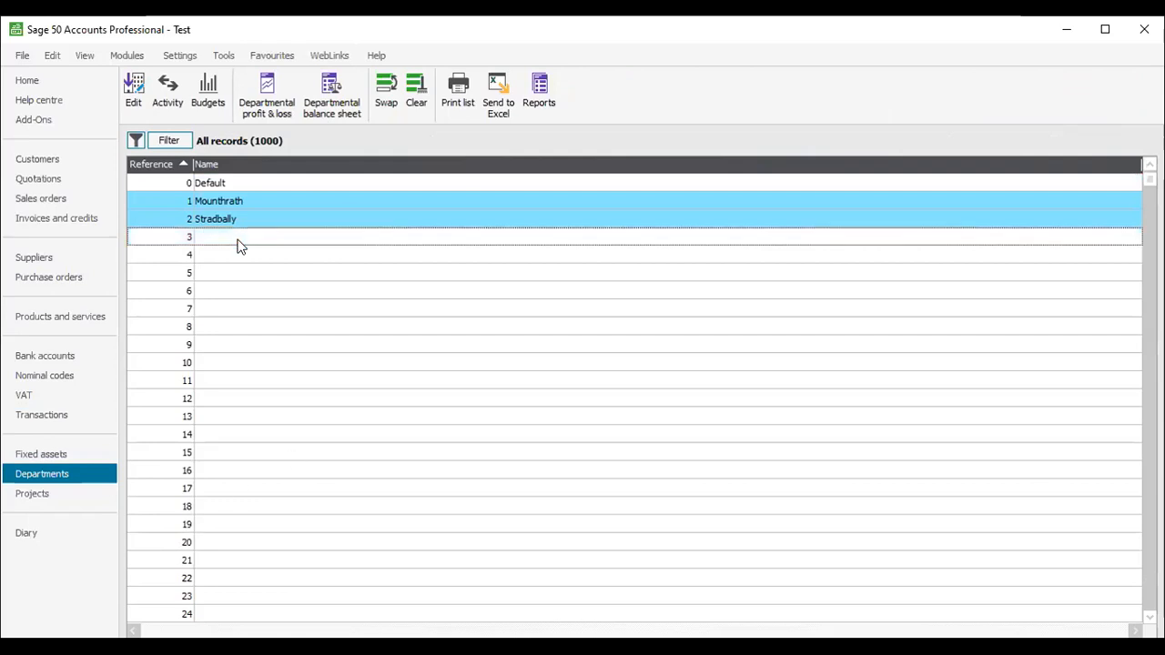
left_click(238, 220, "ctrl")
left_click(232, 203, "ctrl")
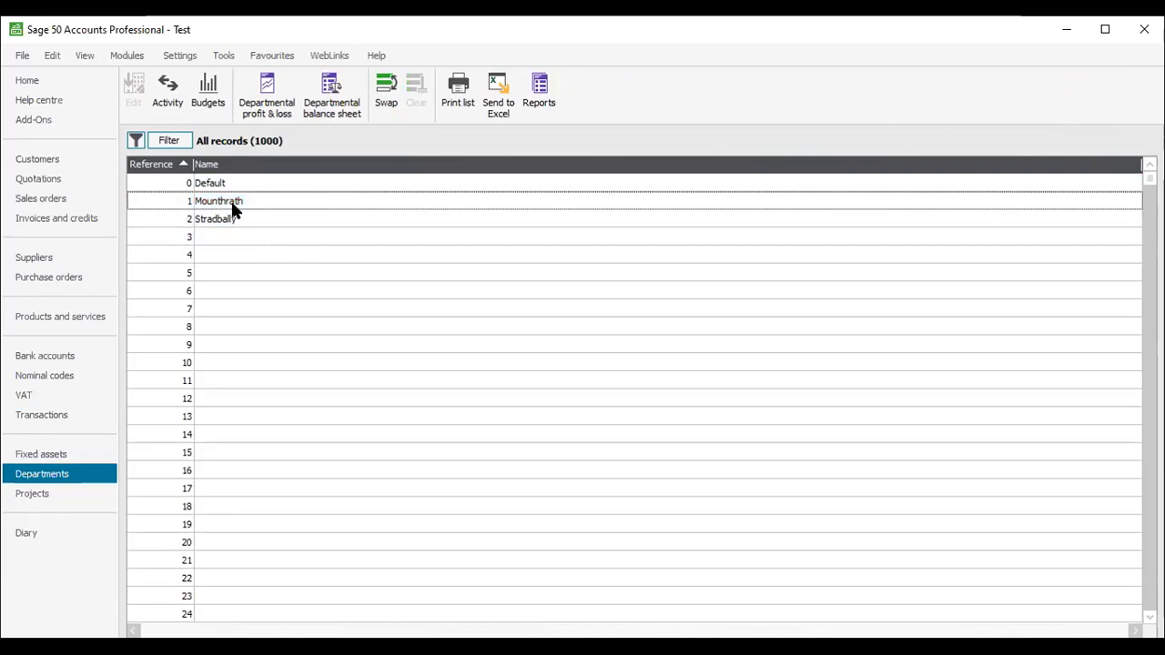
Leave only department 2 Stradbally selected in the departments list
left_click(219, 233)
left_click(227, 222, "ctrl")
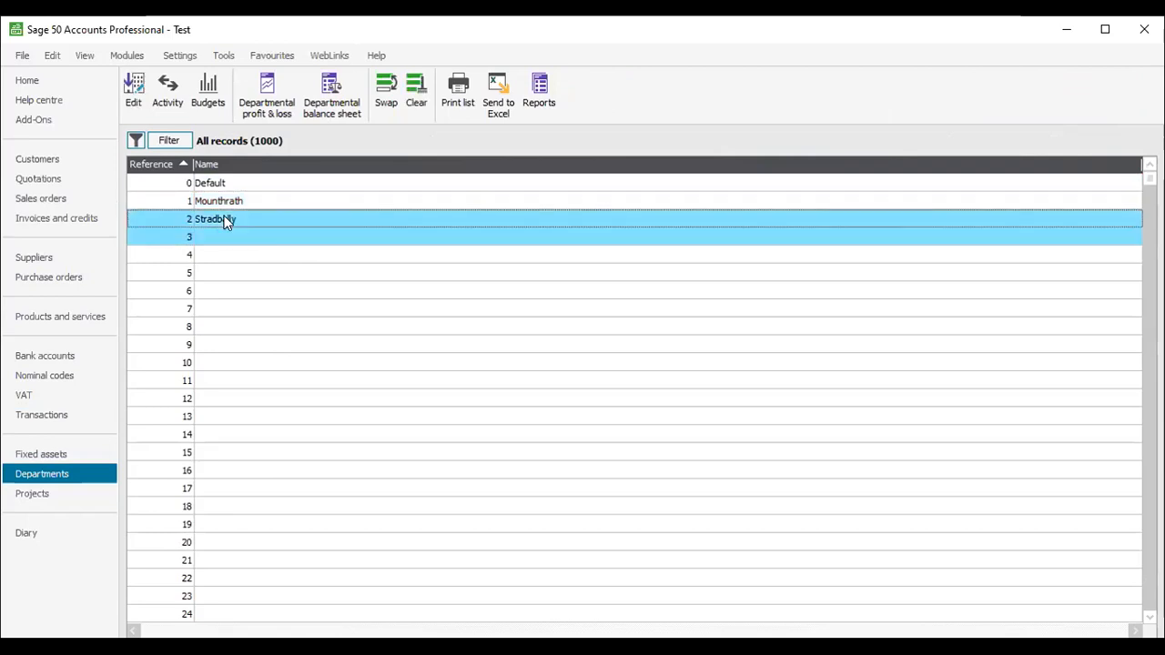
left_click(222, 236, "ctrl")
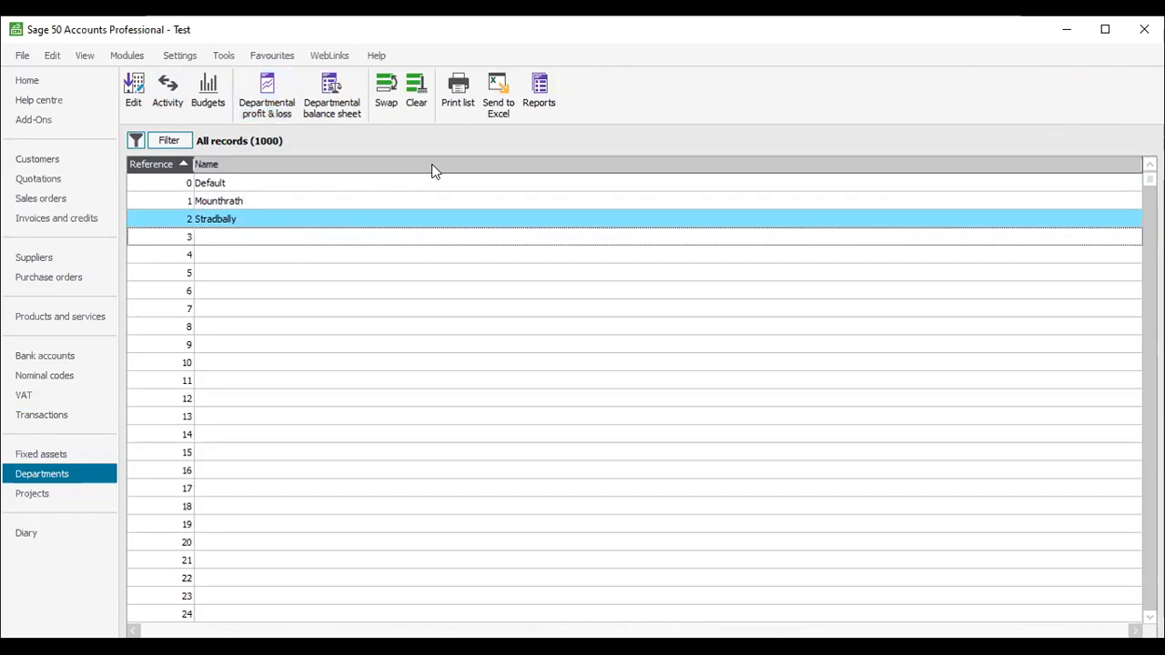
Review the department reports available under Profit and loss, Nominal analysis and Variance, and close the report list
left_click(540, 102)
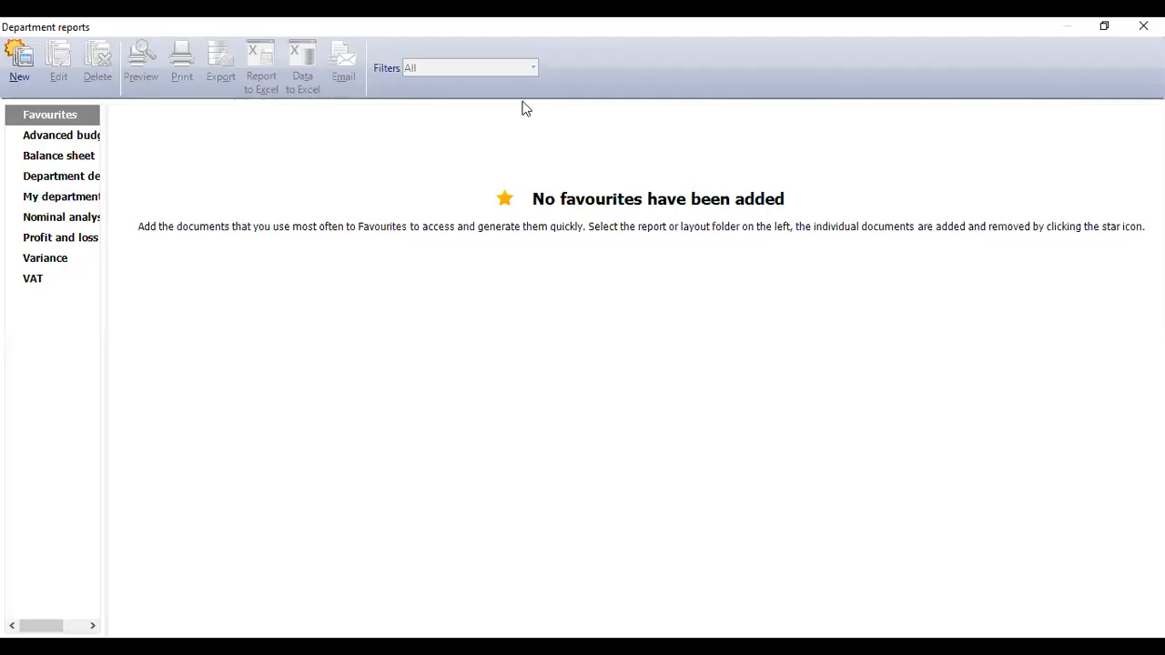
left_click(73, 242)
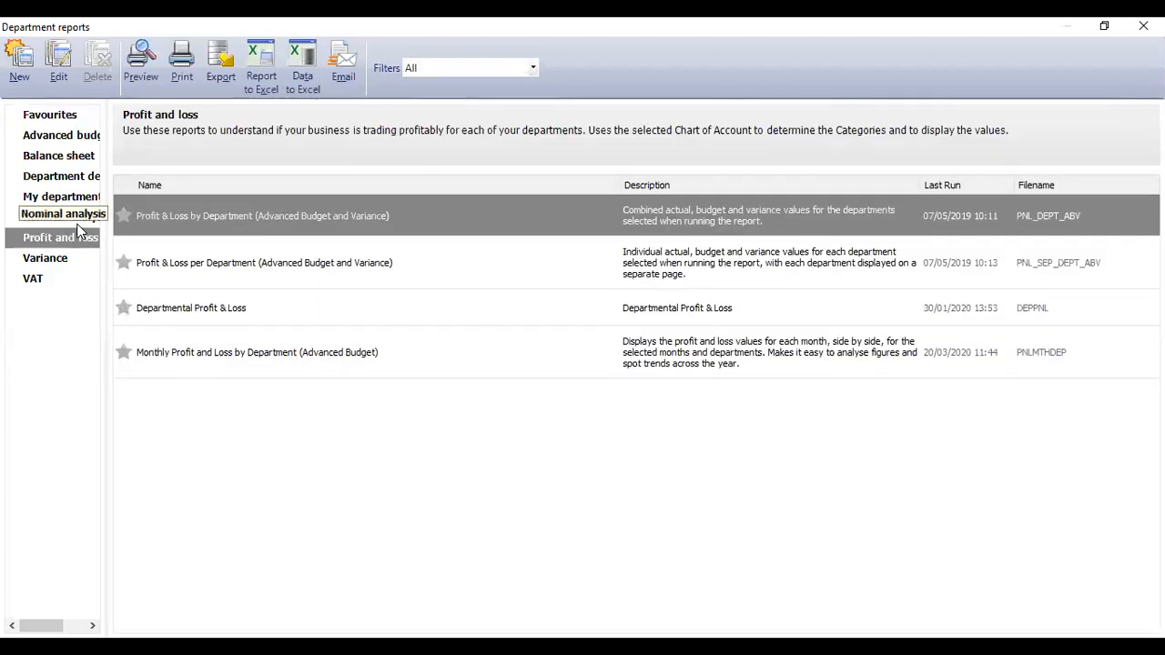
left_click(78, 220)
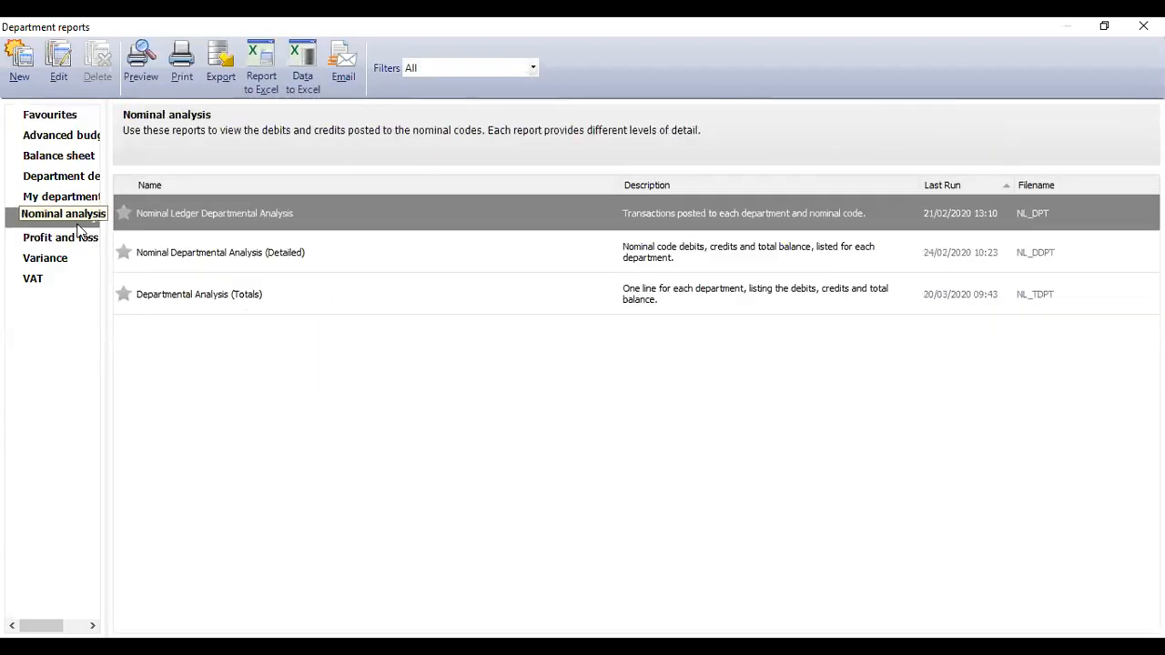
left_click(40, 259)
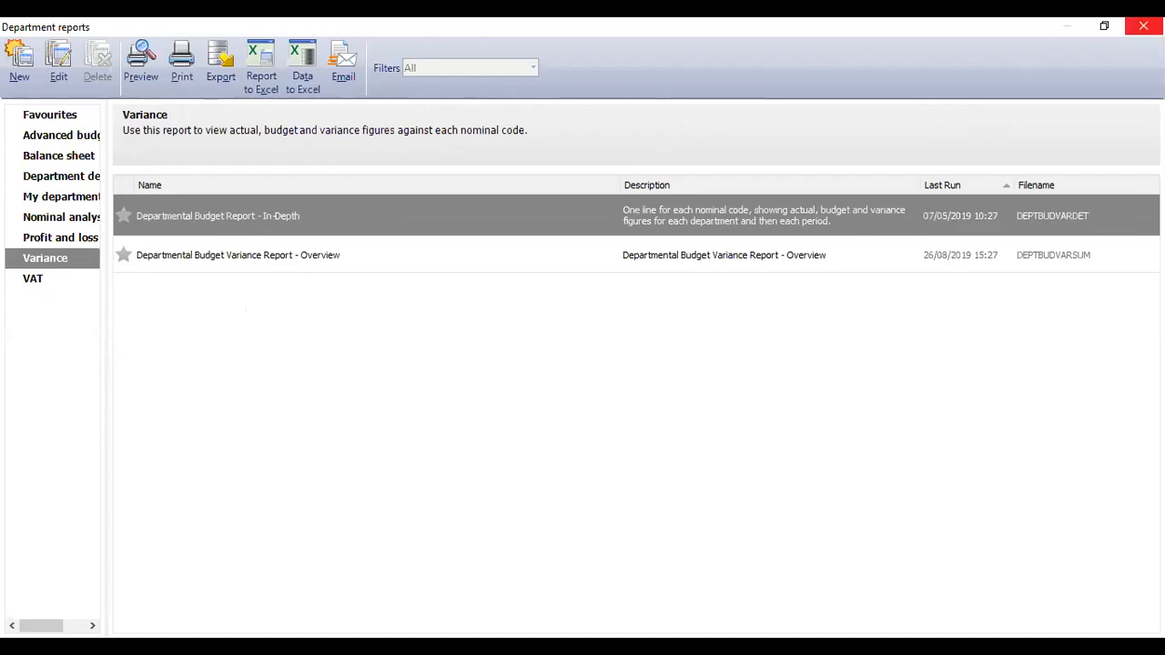
left_click(1144, 26)
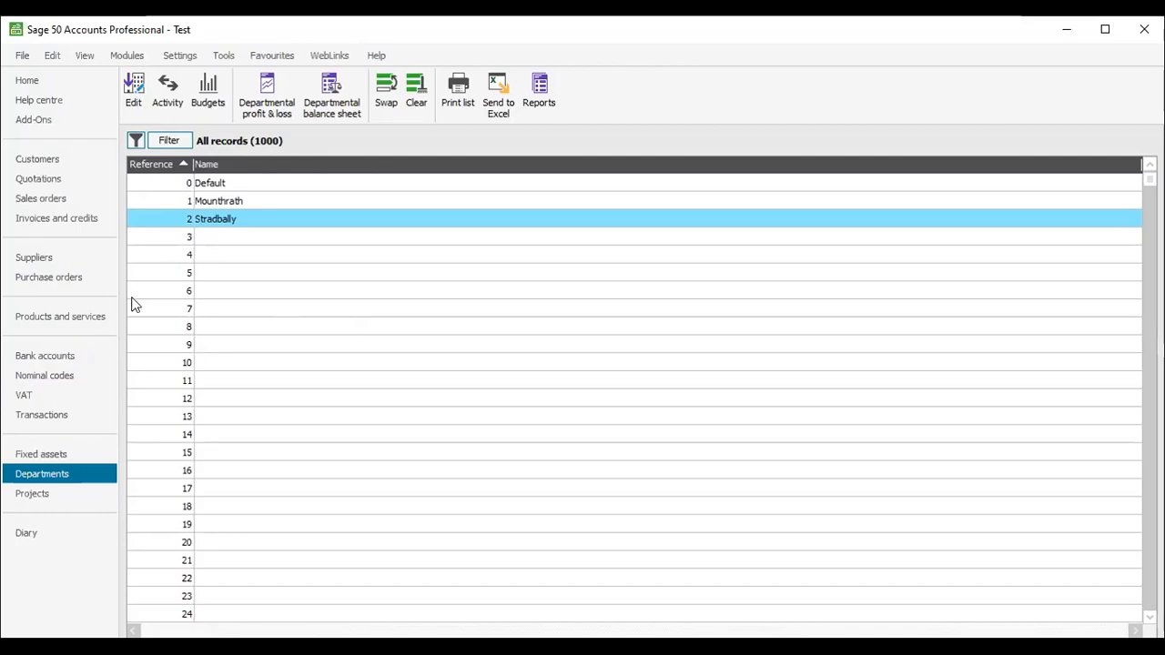
Open the company preferences, agreeing to close all other windows and entering the account password
left_click(184, 59)
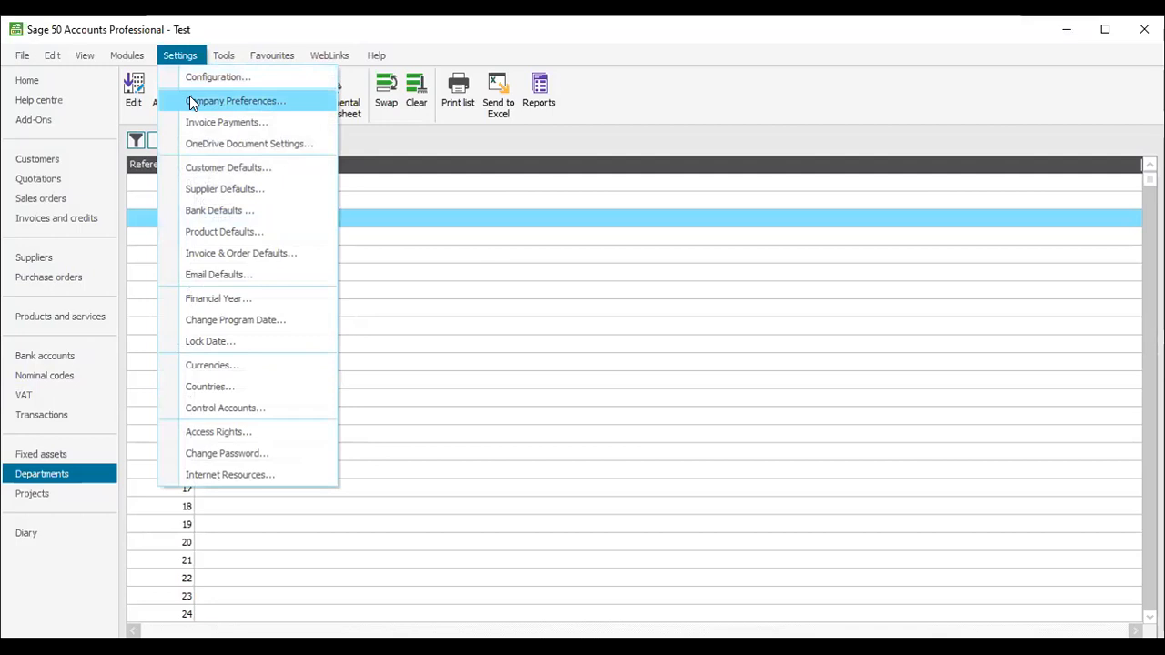
left_click(191, 101)
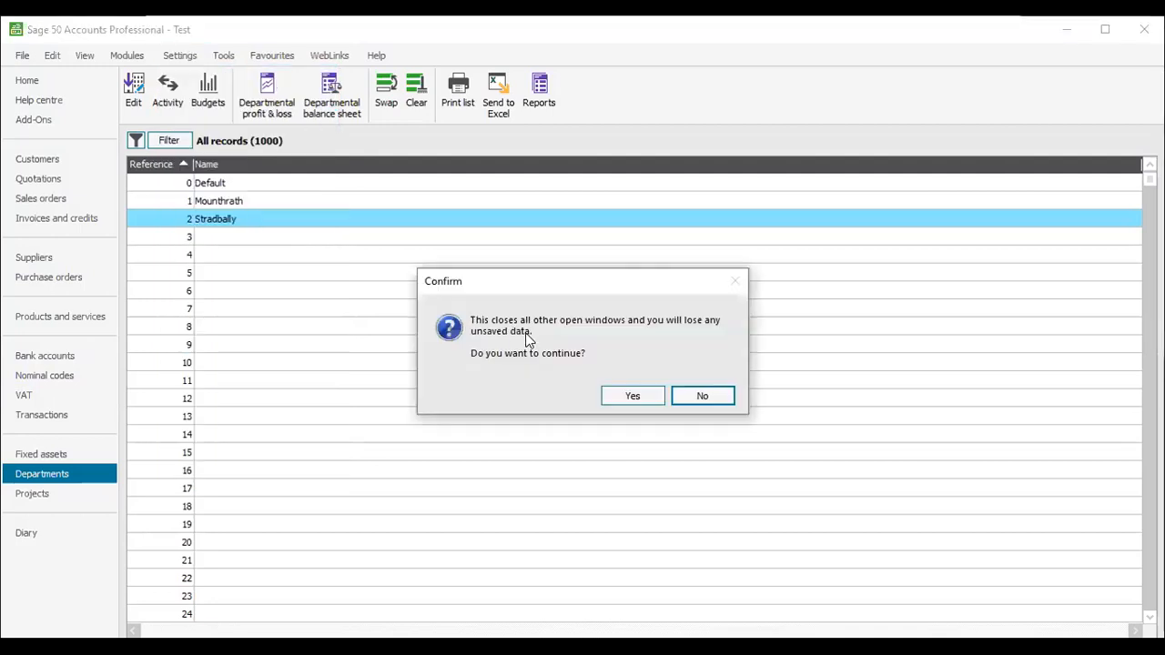
left_click(613, 390)
type("*******")
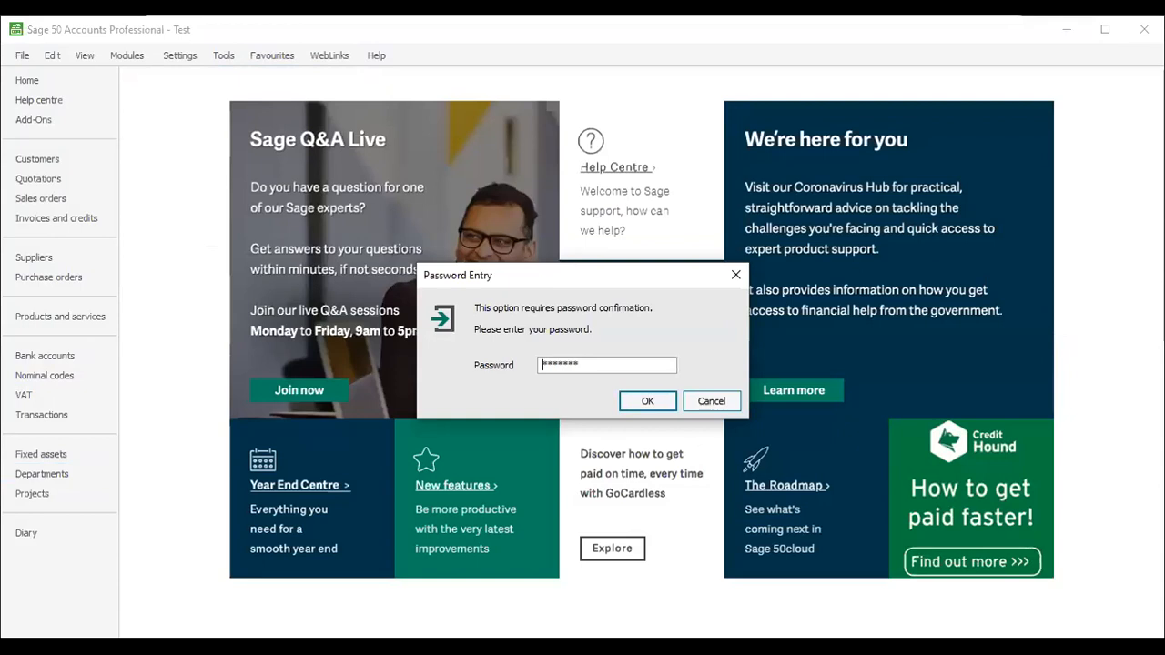
key("Return")
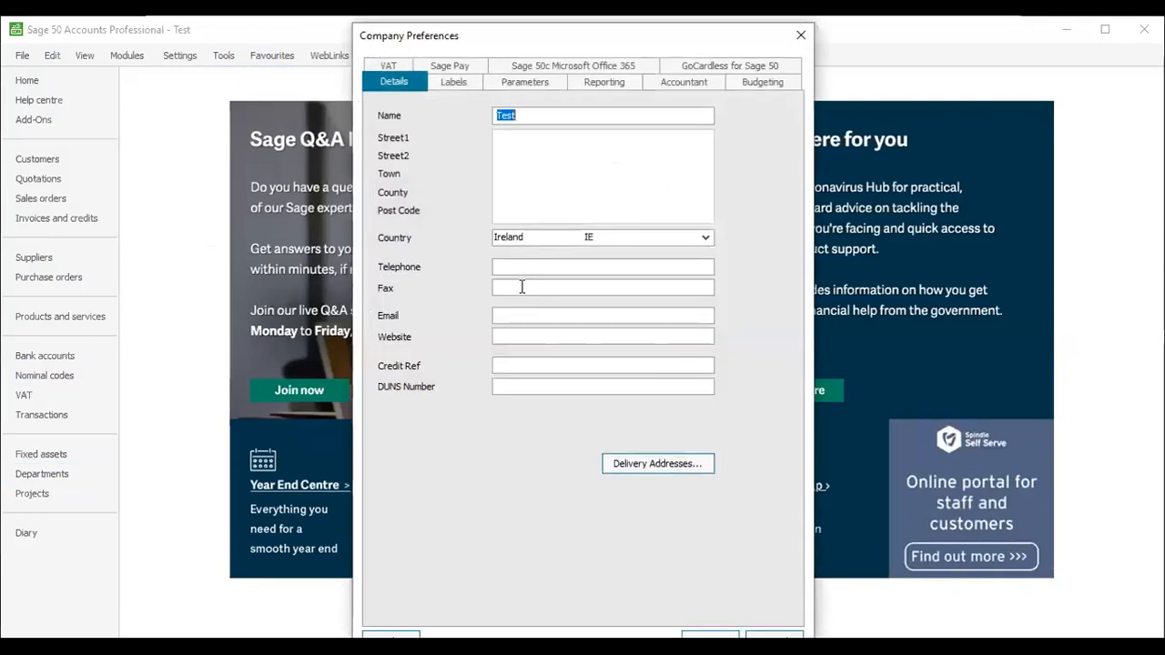
Review the available budgeting methods in the company preferences, and close the preferences without changes
left_click(605, 83)
left_click(741, 81)
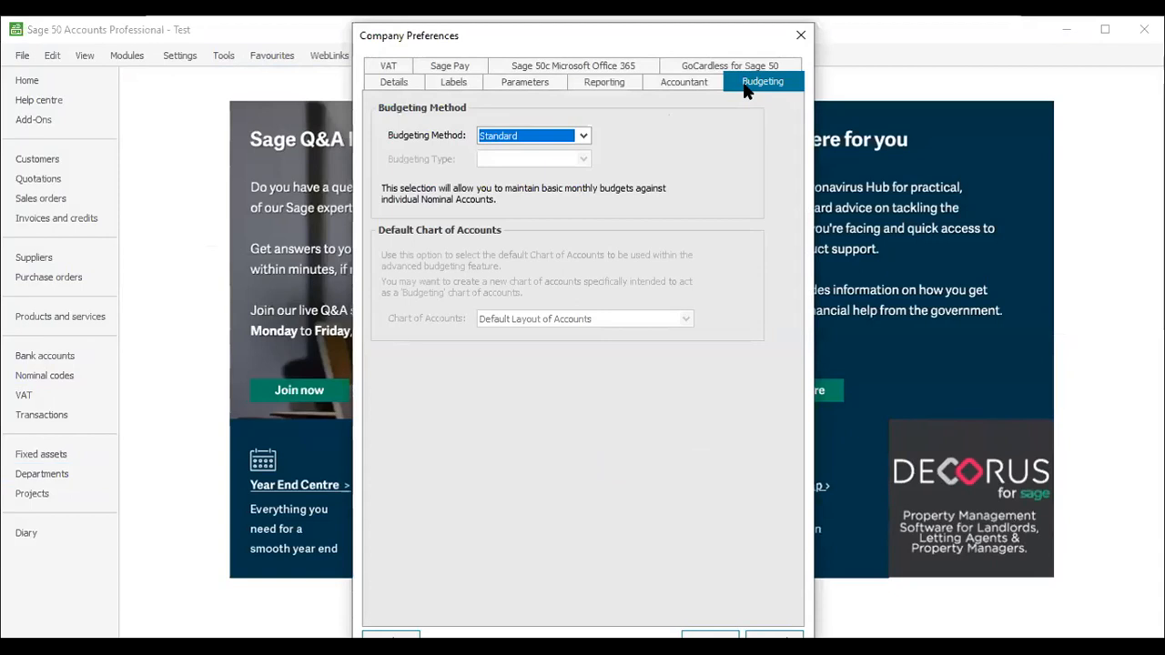
left_click(583, 137)
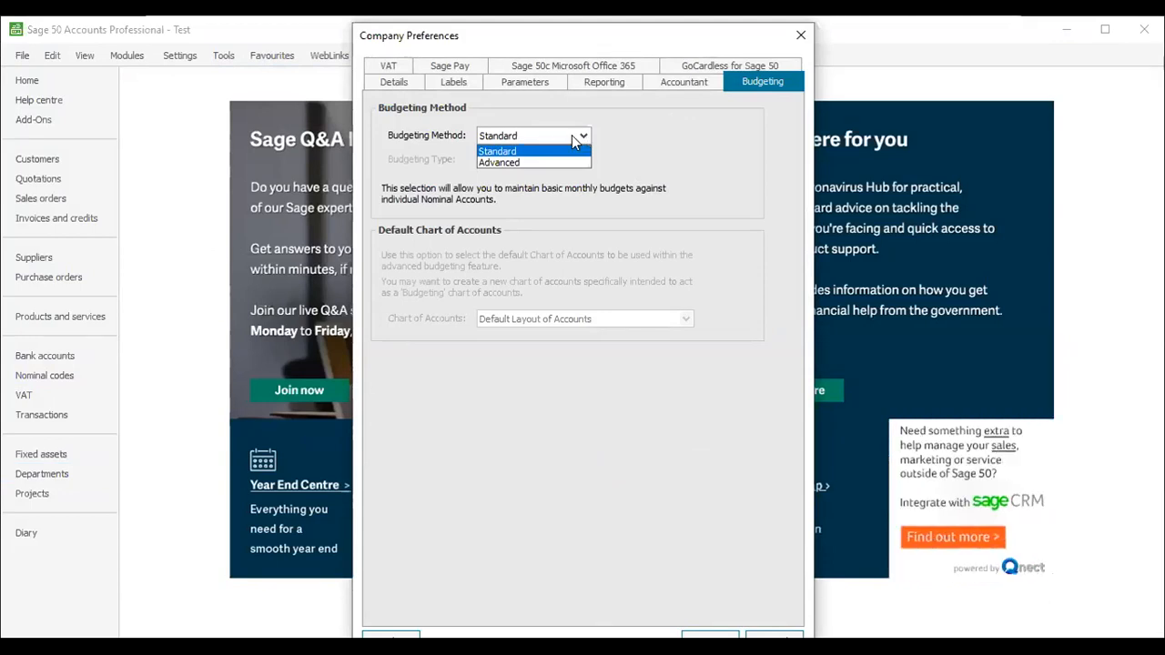
left_click(801, 38)
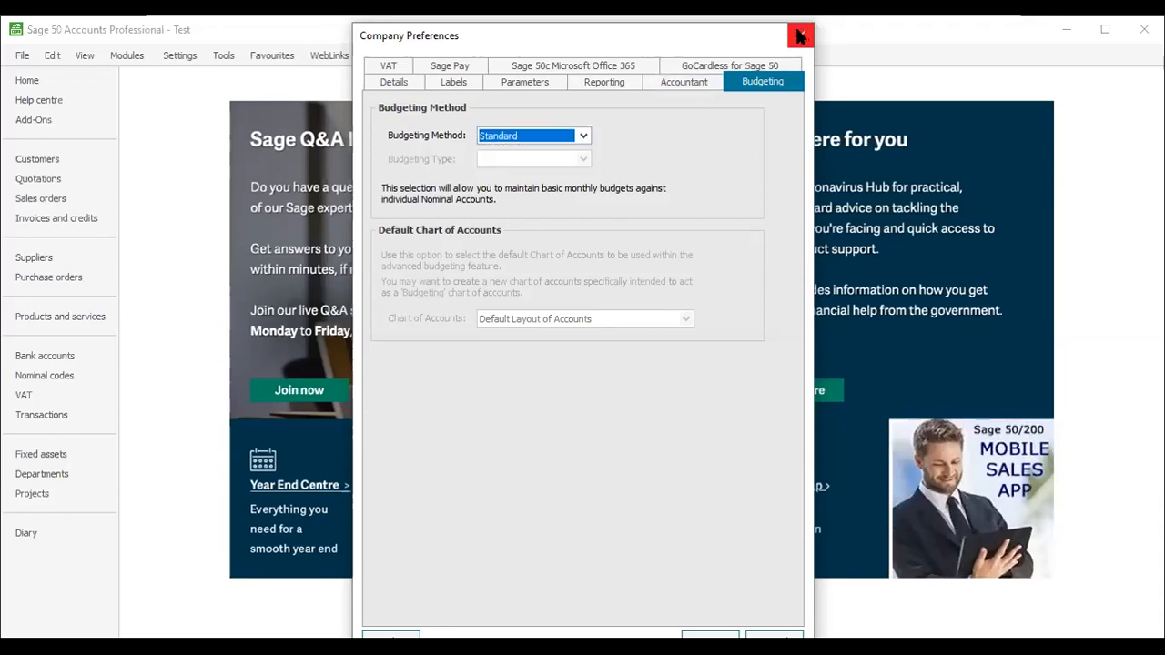
left_click(799, 35)
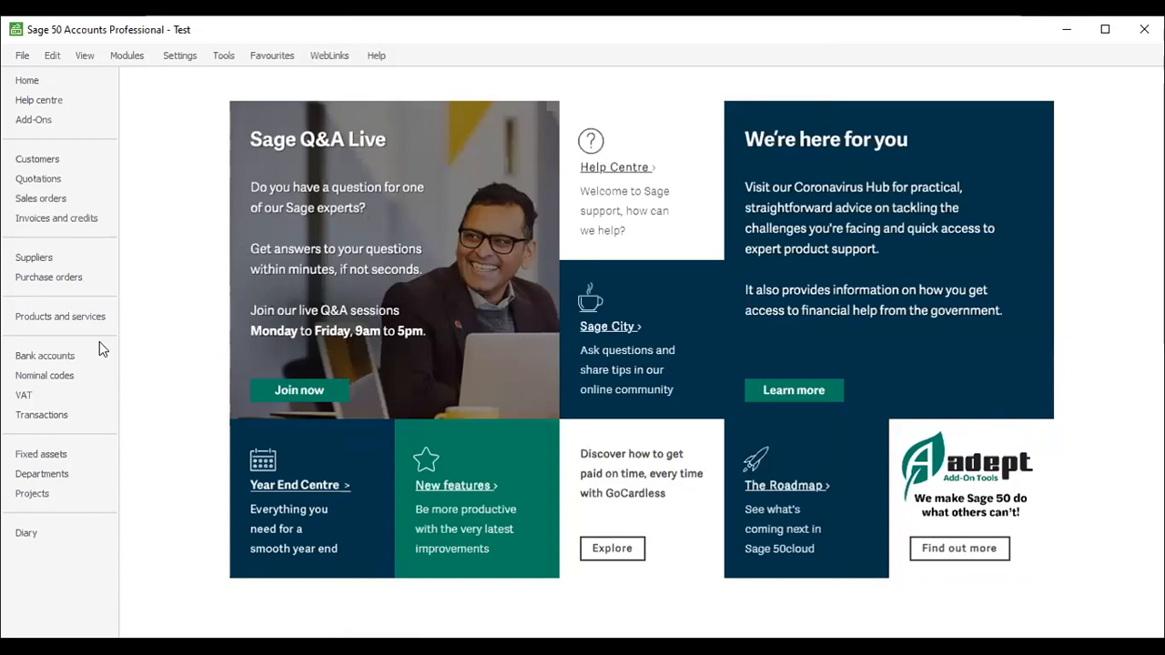
Review the record settings in the customer defaults, close them and bring up the customer list
left_click(181, 58)
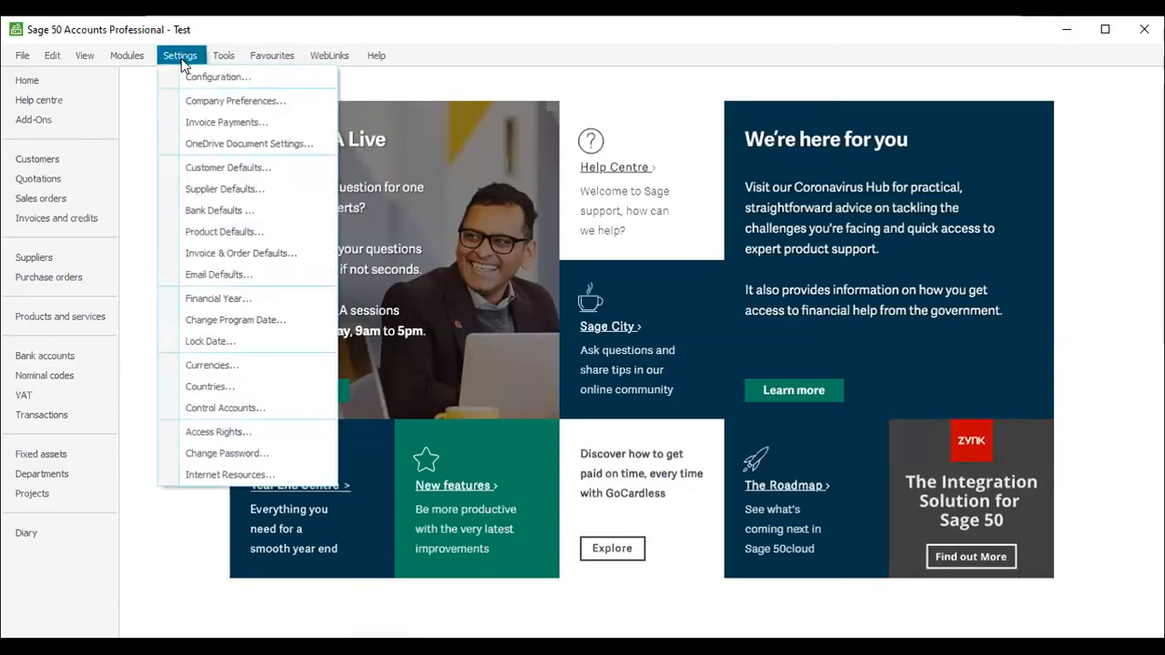
left_click(193, 168)
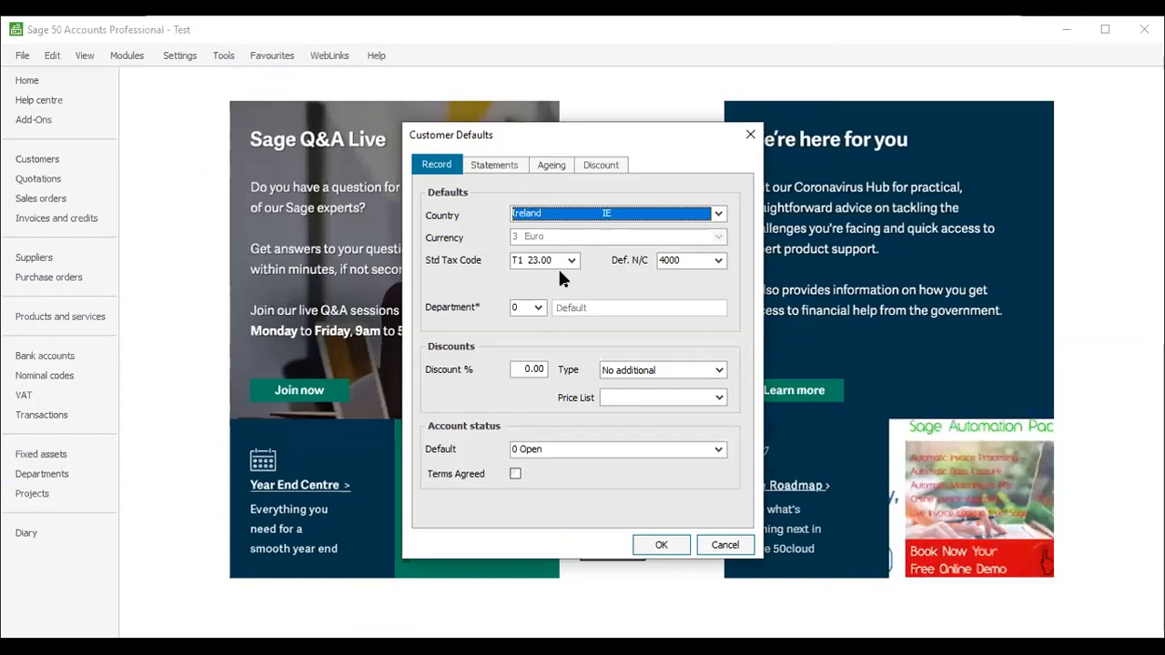
left_click(750, 138)
left_click(78, 161)
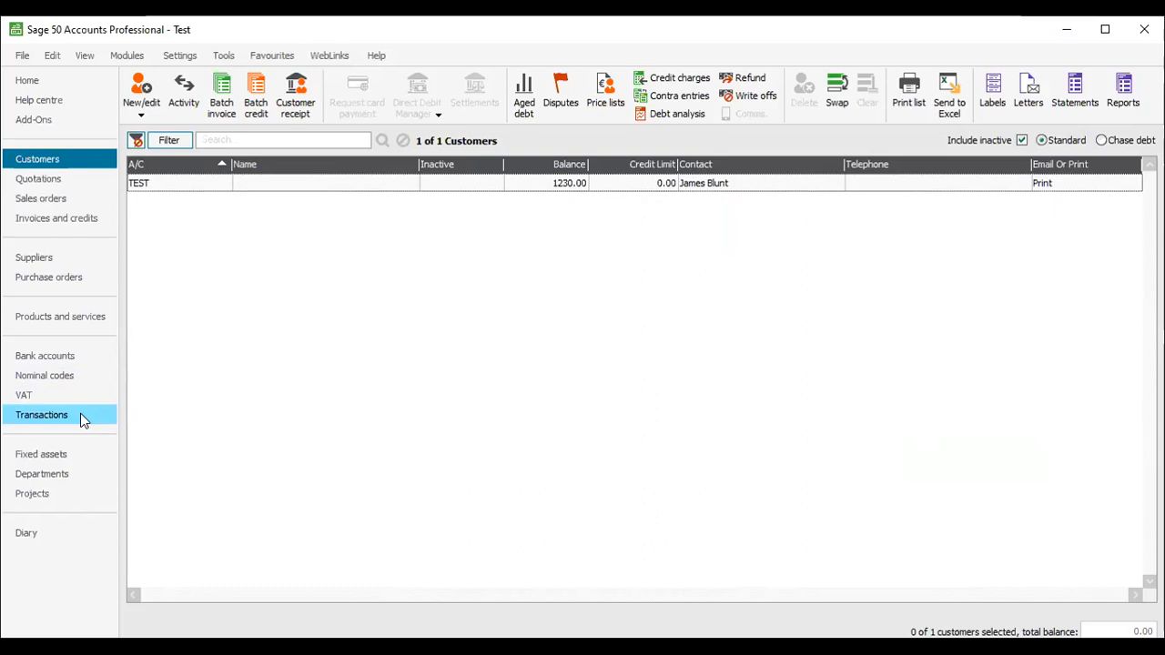
Review the default department and other details in the product defaults, and close them without changes
left_click(185, 55)
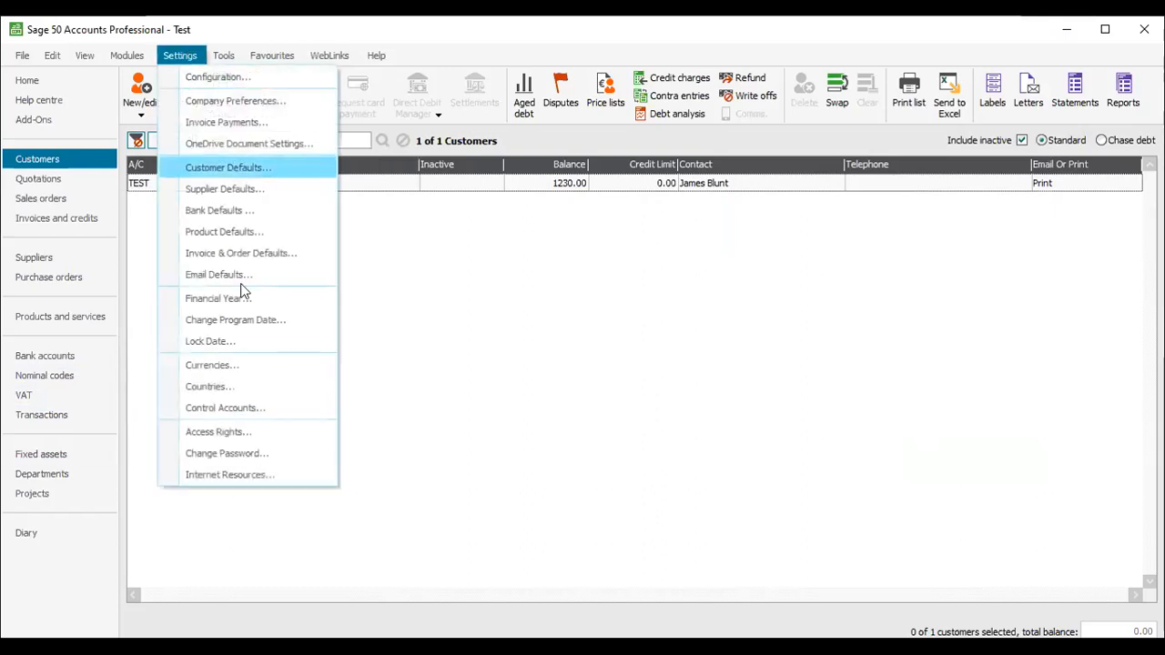
left_click(228, 235)
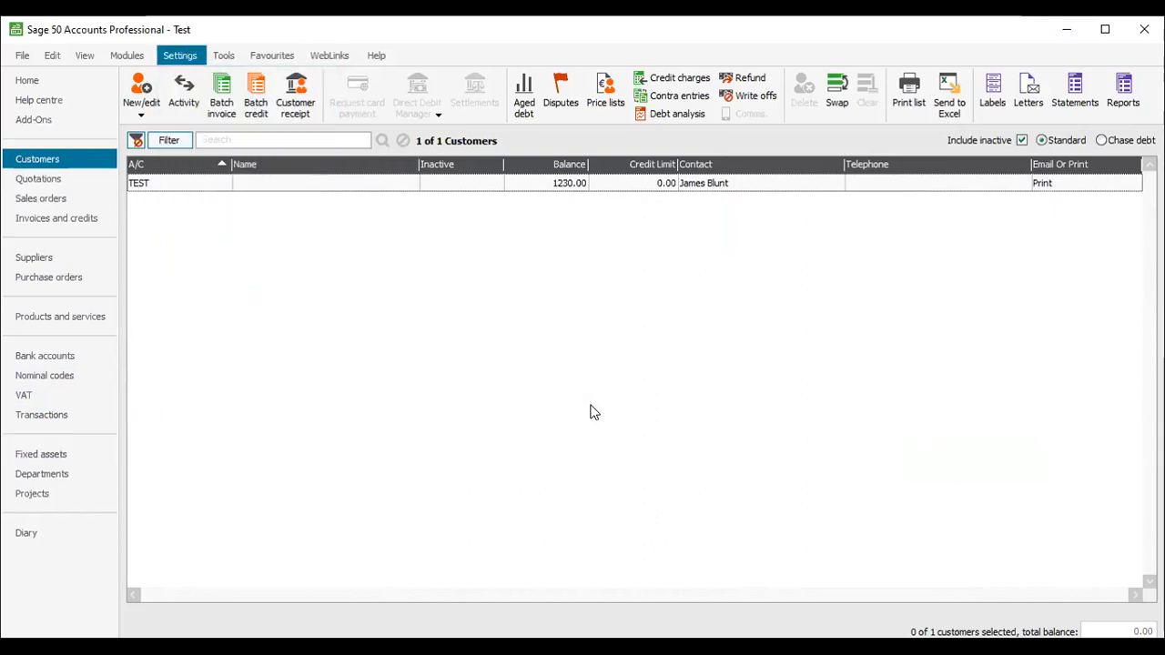
left_click(622, 402)
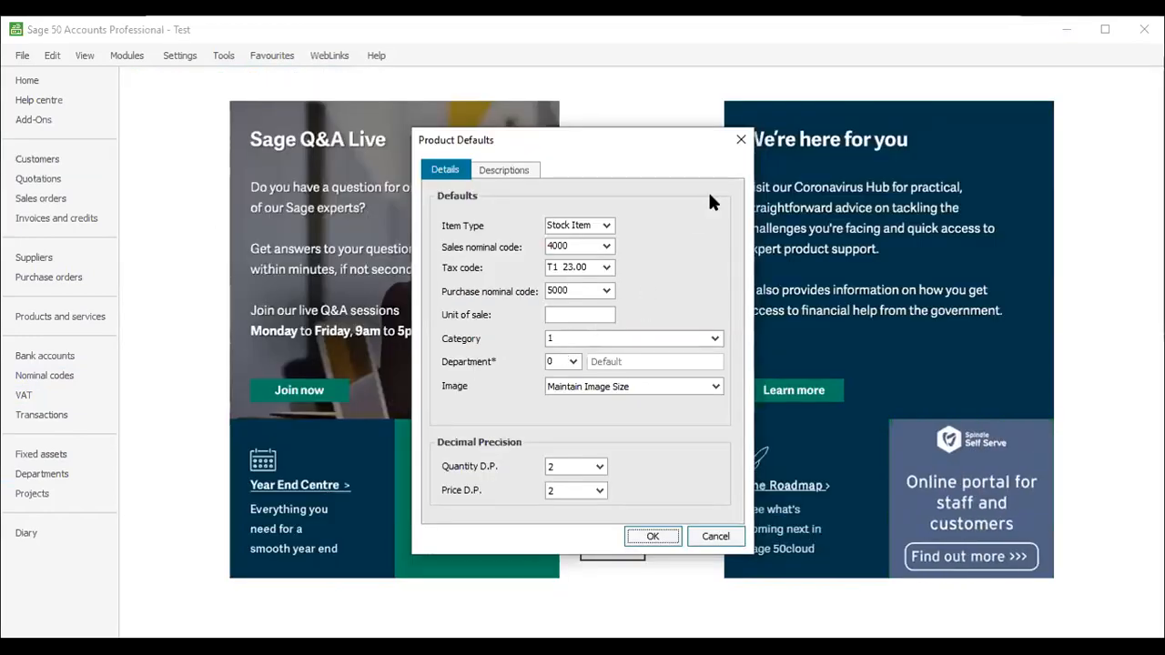
left_click(737, 140)
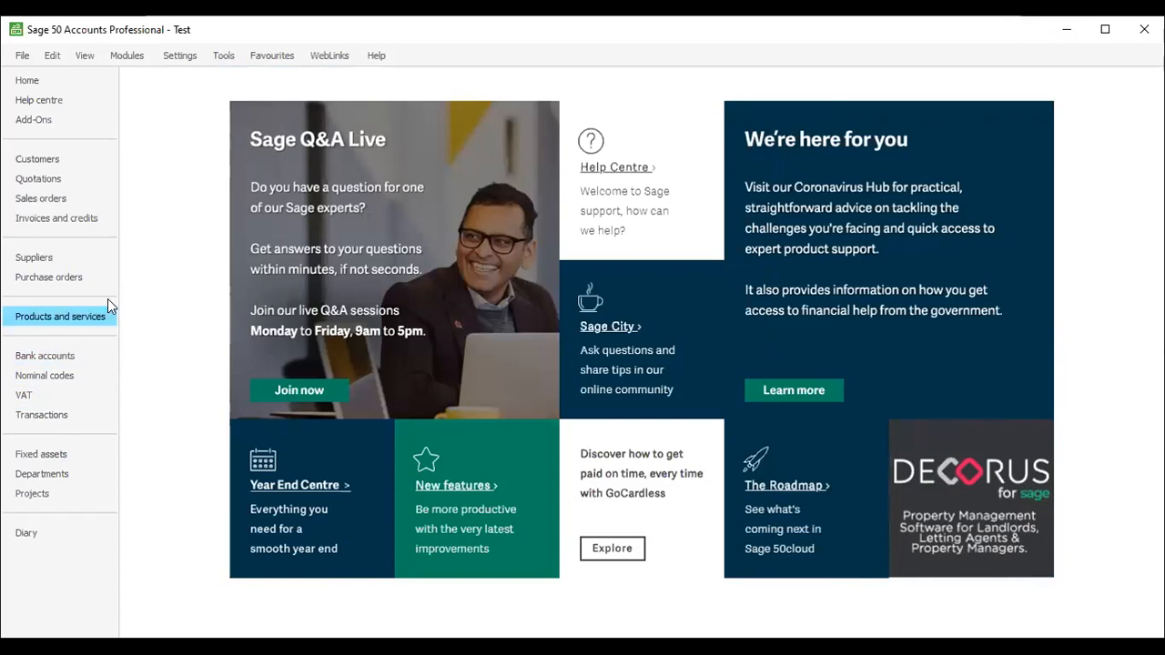
Review the Update ledgers options in the invoice and order defaults, and close them without changes
left_click(177, 55)
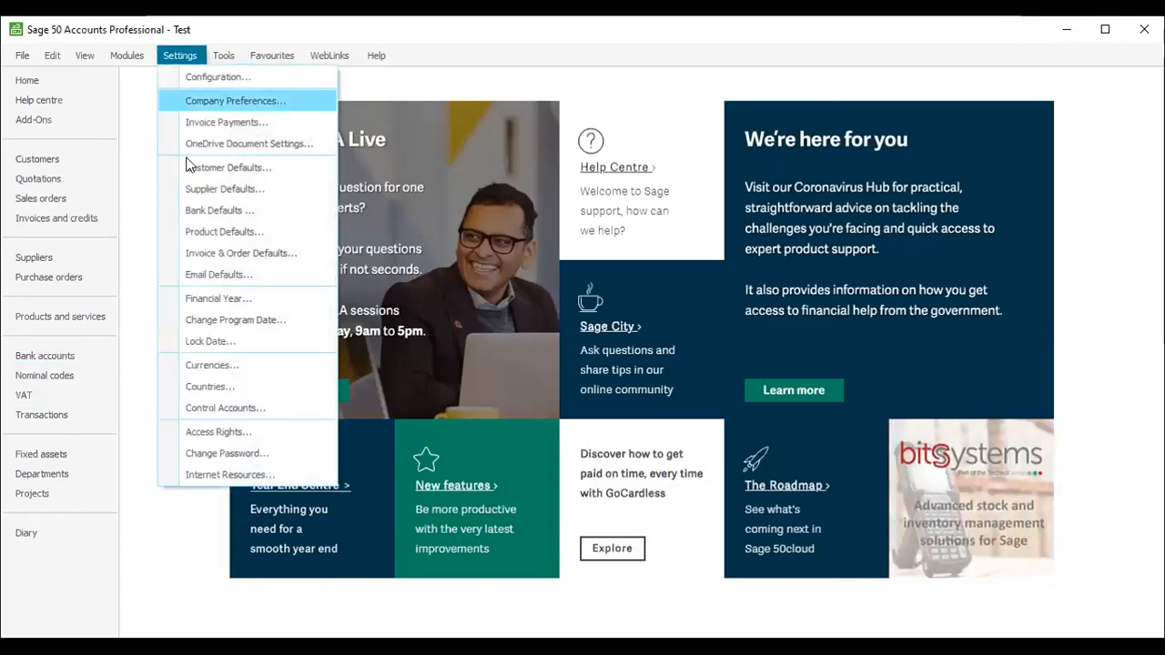
left_click(200, 254)
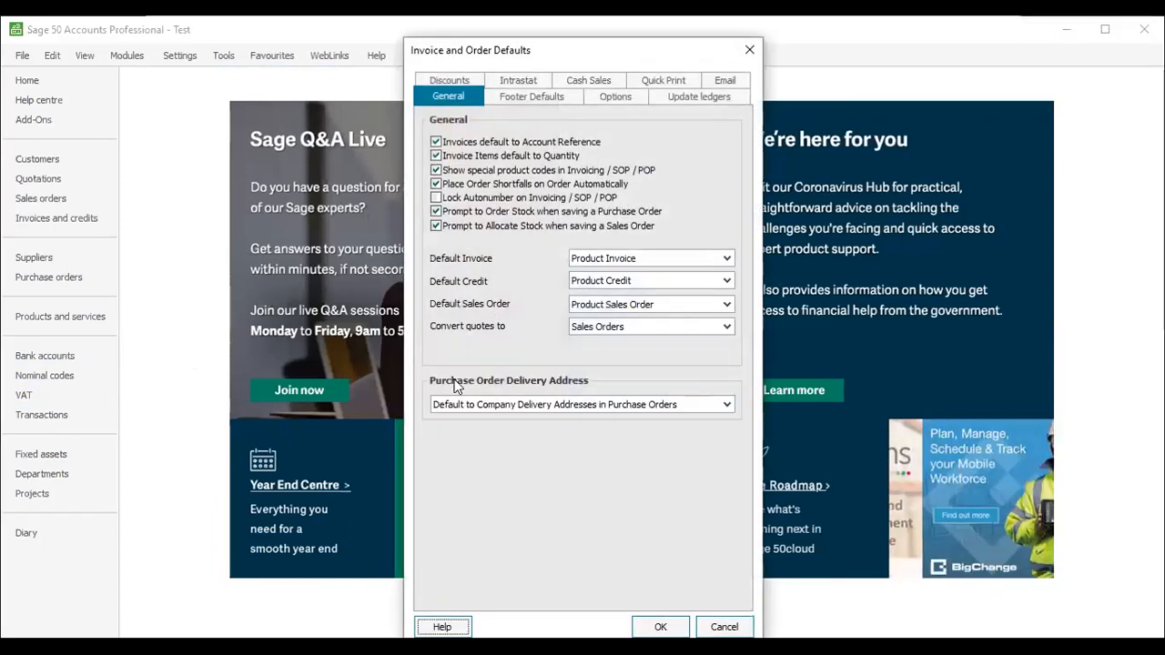
left_click(673, 105)
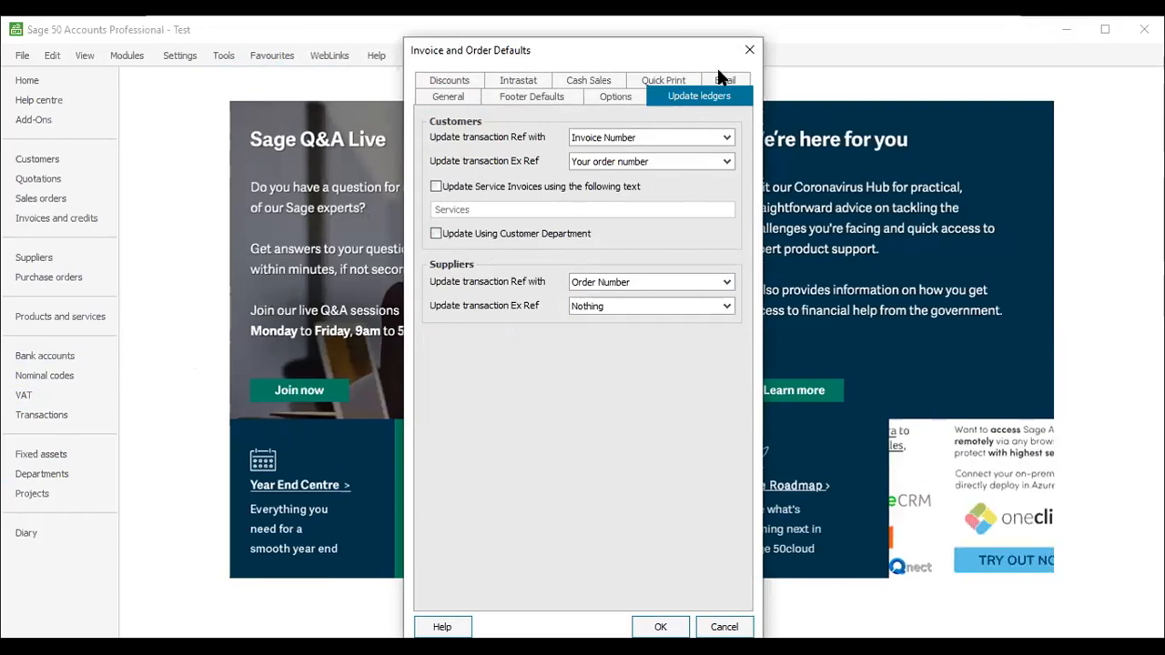
left_click(749, 51)
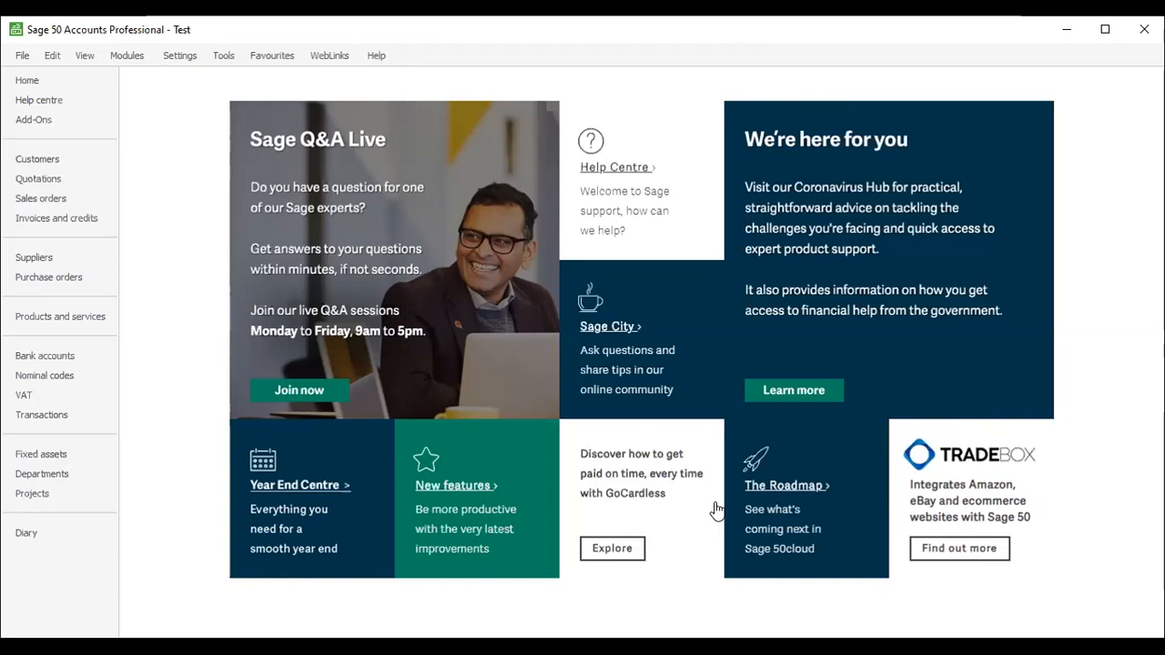
Show the customer list in the Chase debt view and sort it by telephone
left_click(50, 158)
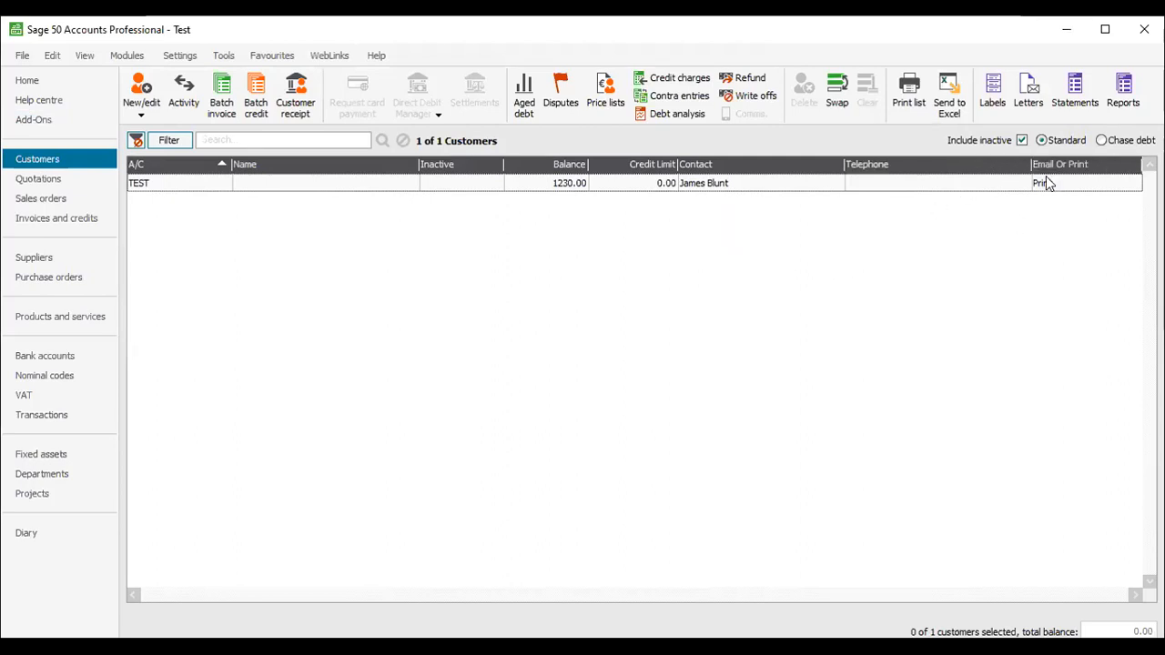
left_click(1100, 141)
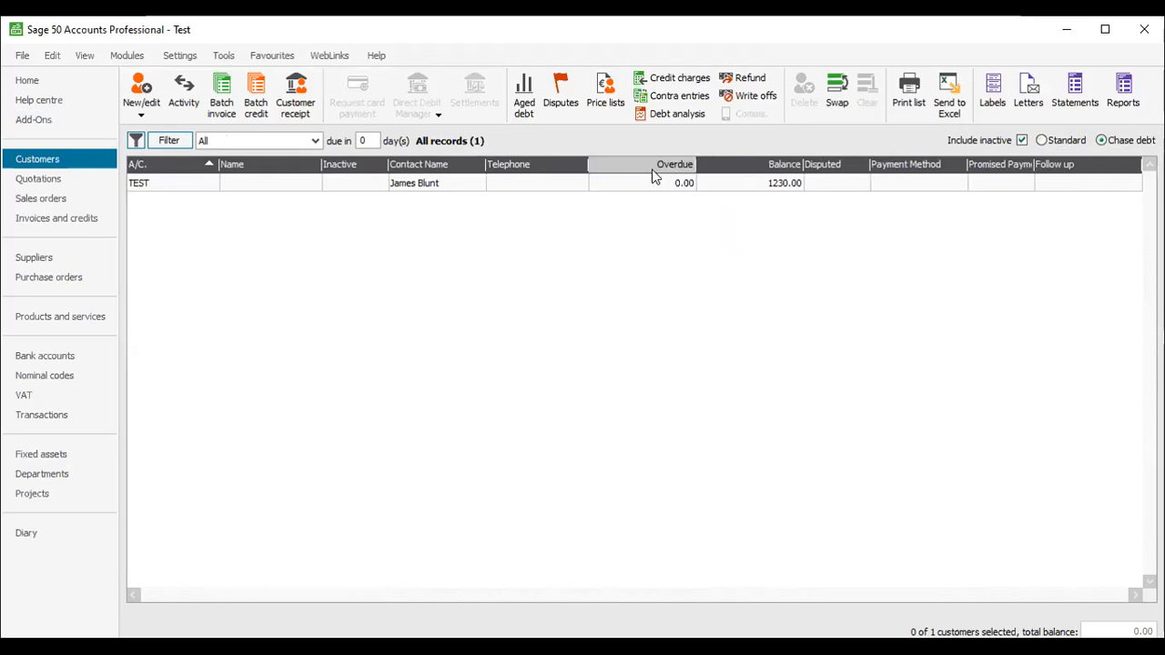
left_click(539, 169)
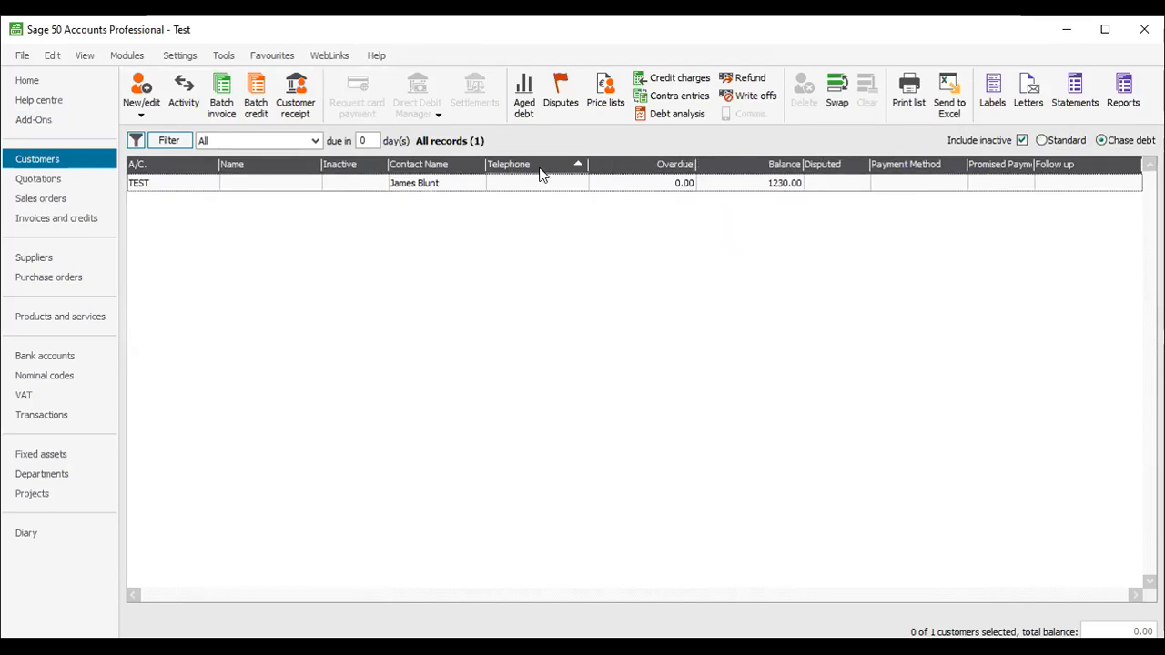
right_click(539, 173)
left_click(804, 304)
Filter the Chase debt customer list by Outstanding, Promised and Disputes in turn
left_click(312, 142)
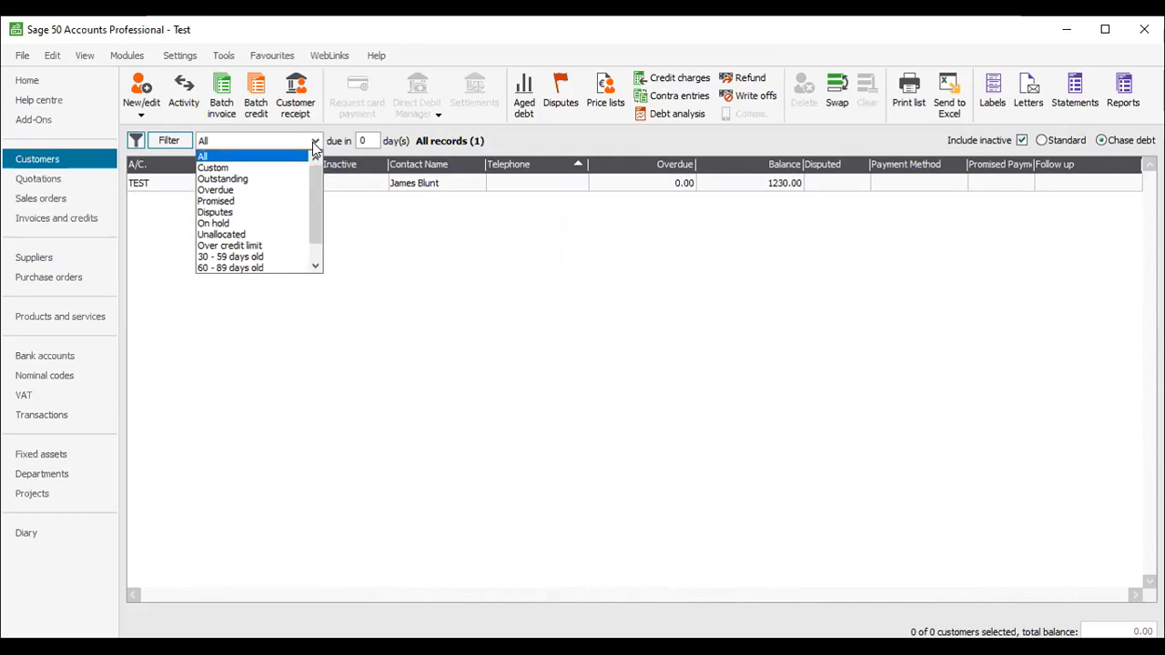
left_click(272, 181)
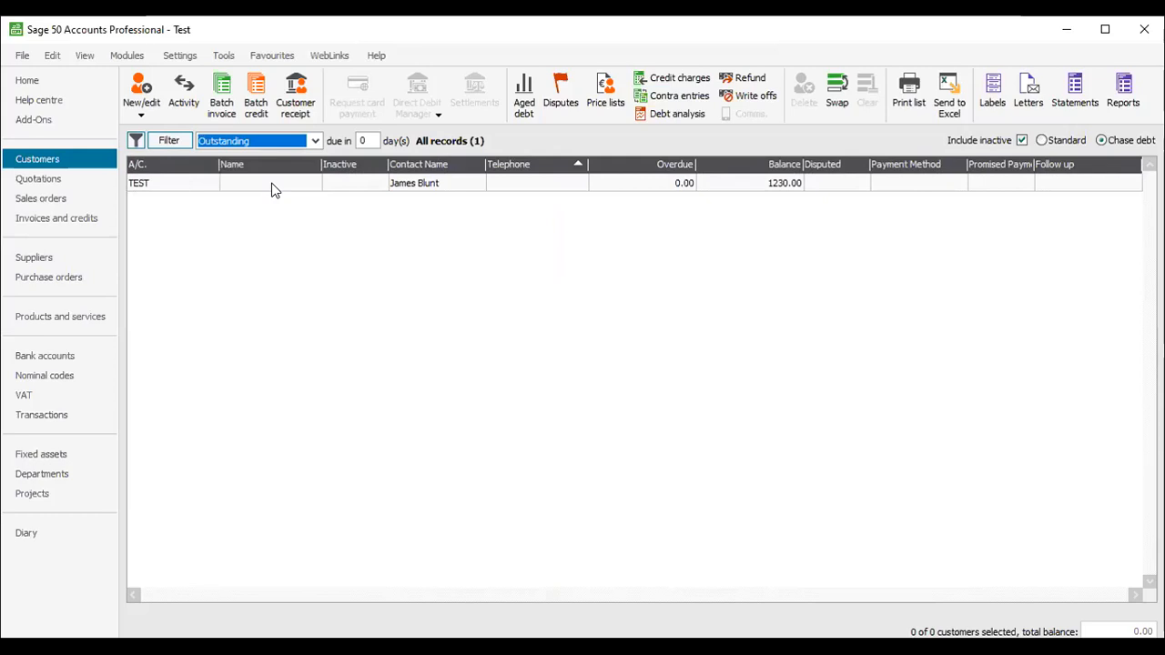
left_click(316, 141)
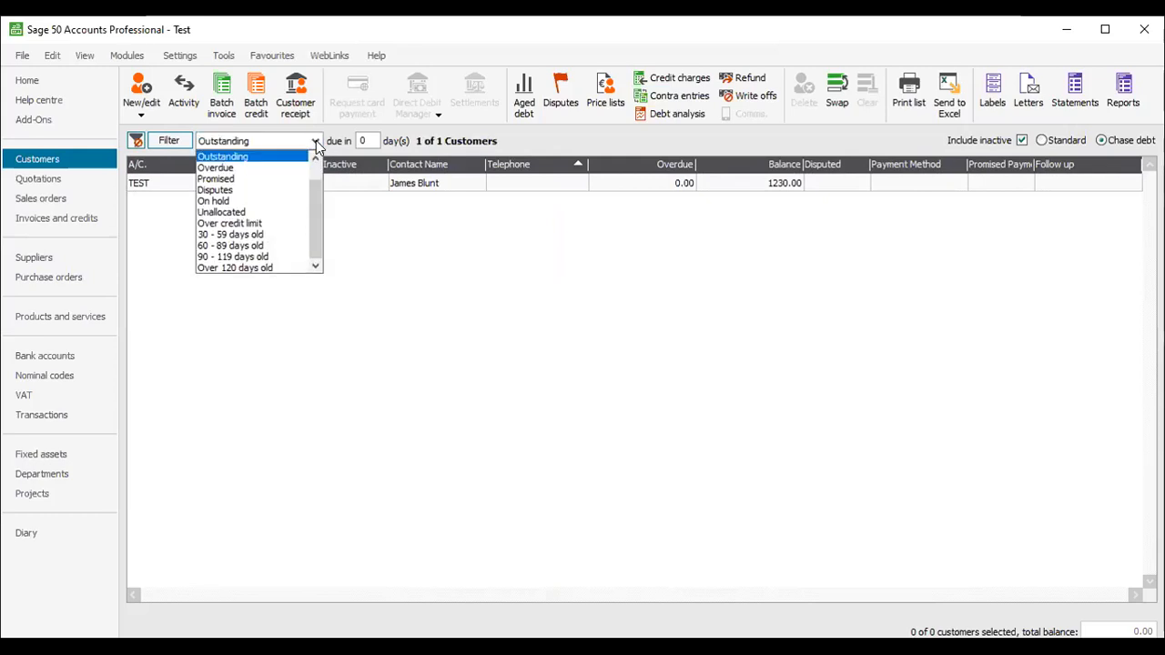
left_click(259, 179)
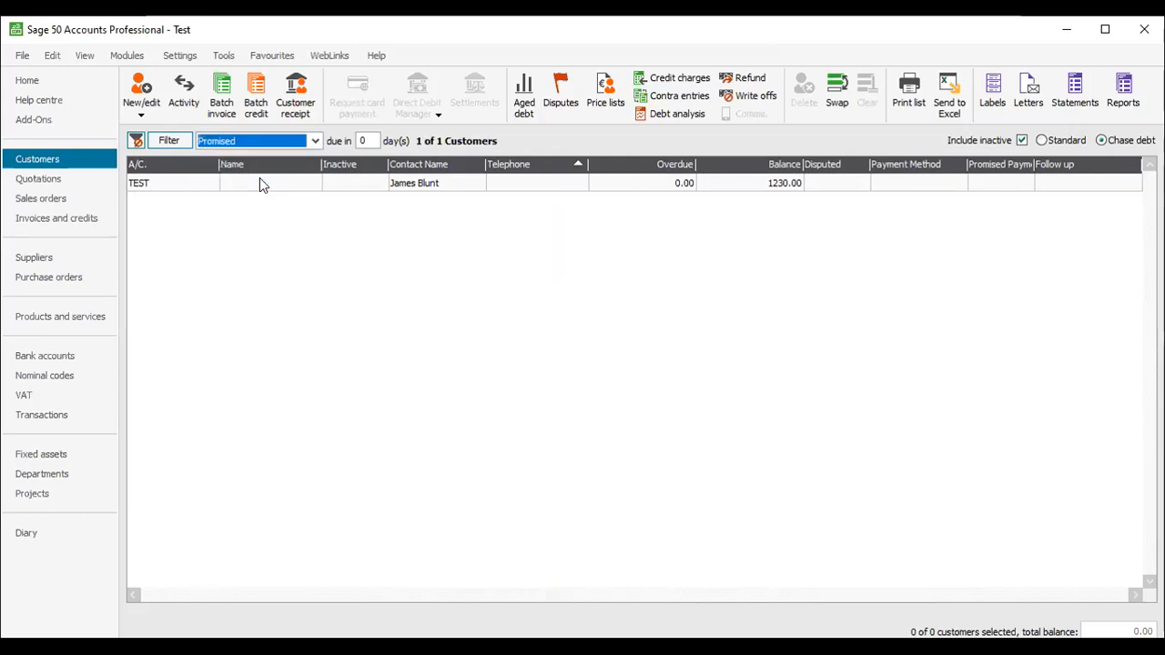
left_click(312, 142)
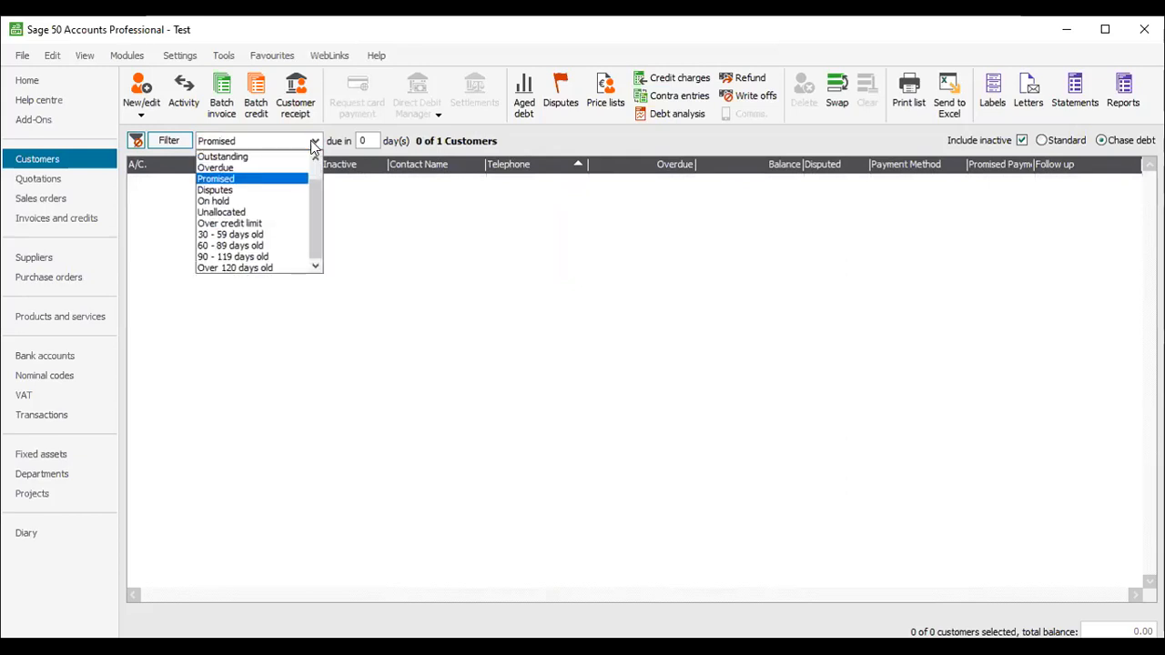
left_click(266, 189)
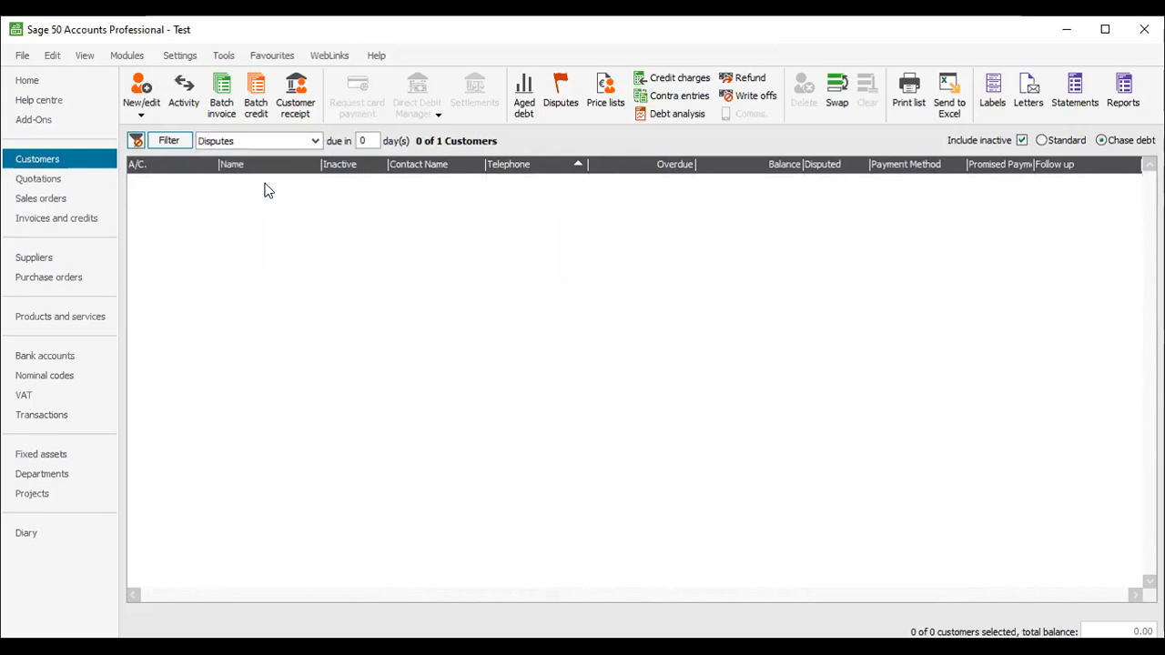
Look through the remaining debt filter choices, and set the customer list filter back to All
left_click(314, 144)
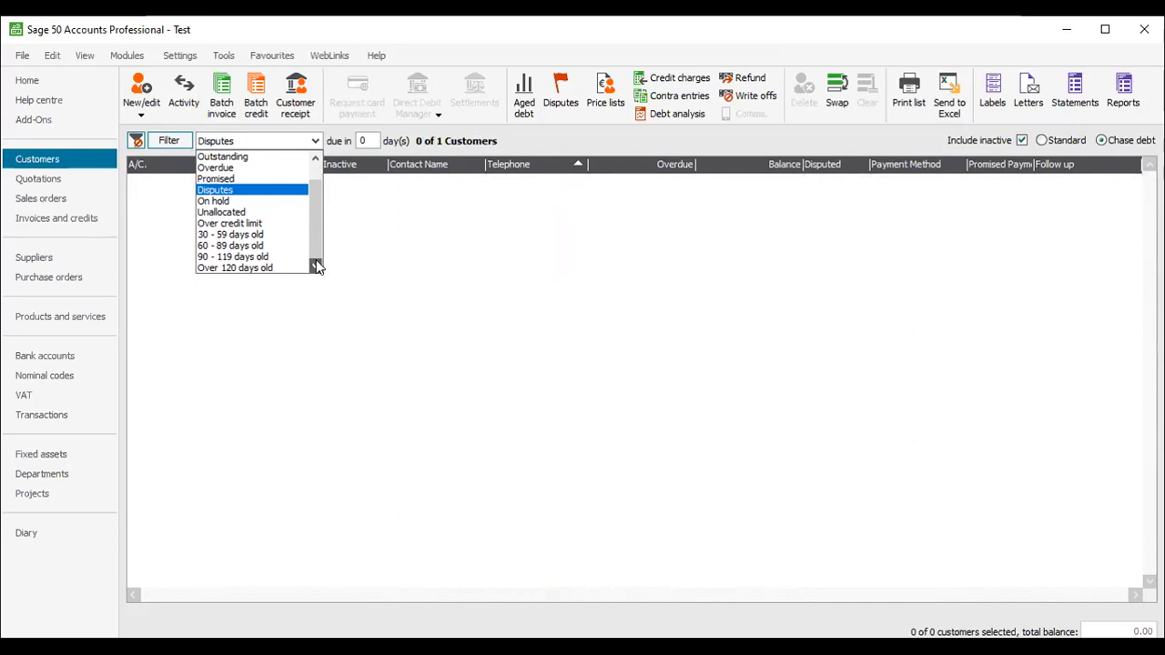
left_click(410, 264)
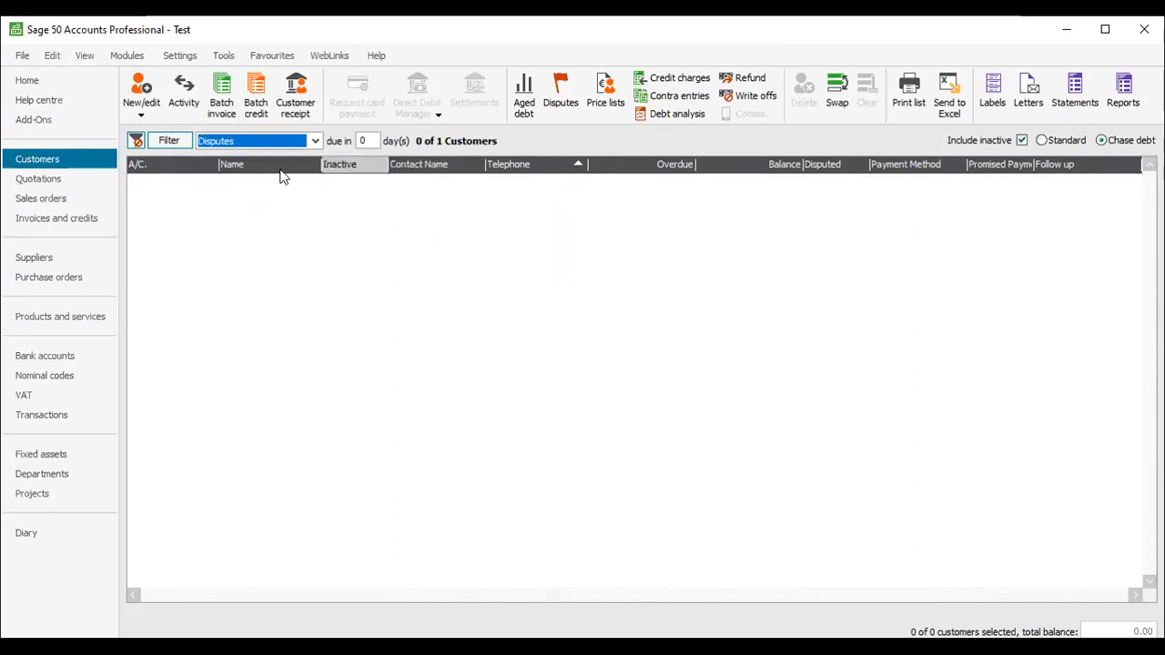
left_click(314, 141)
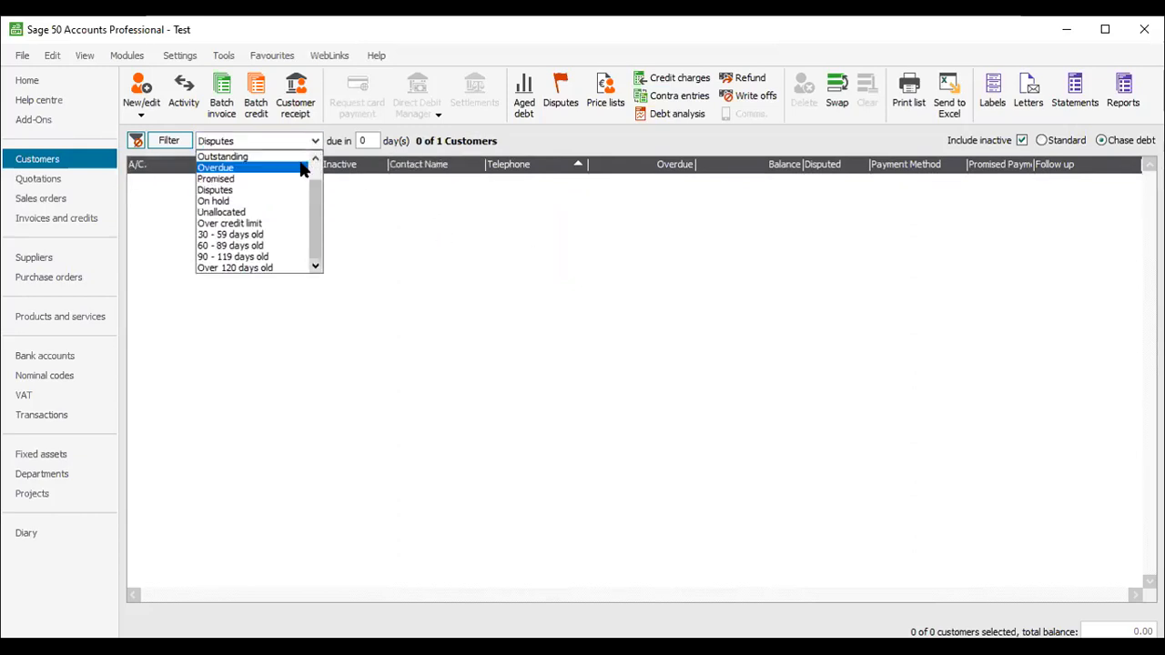
left_click(316, 157)
left_click(316, 158)
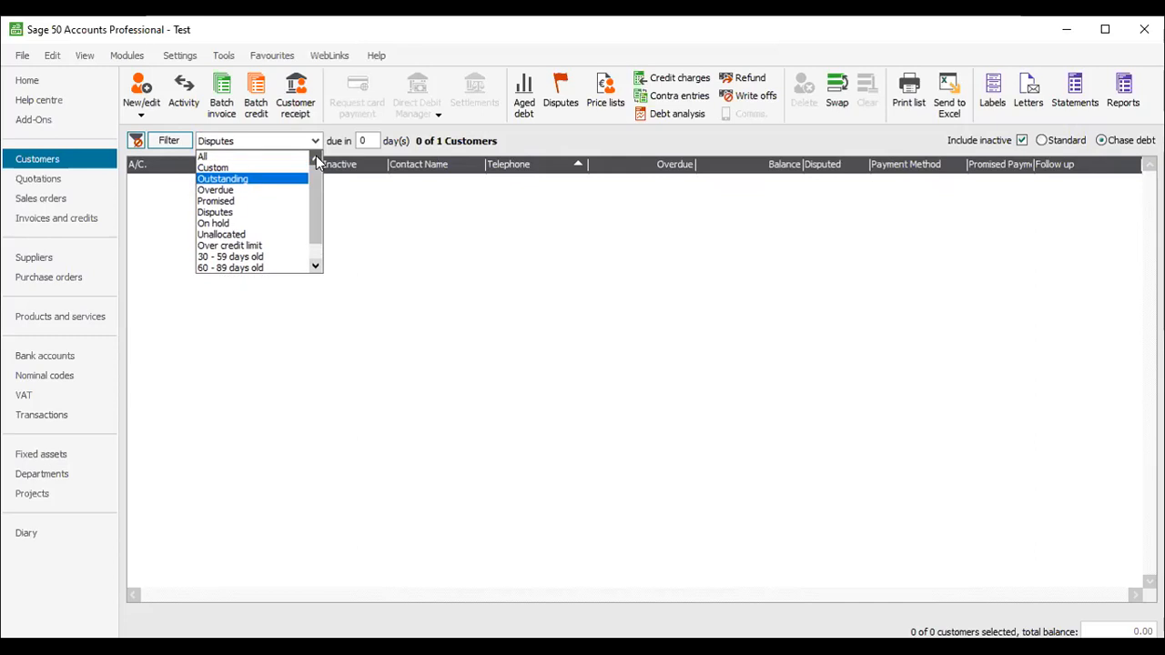
left_click(248, 156)
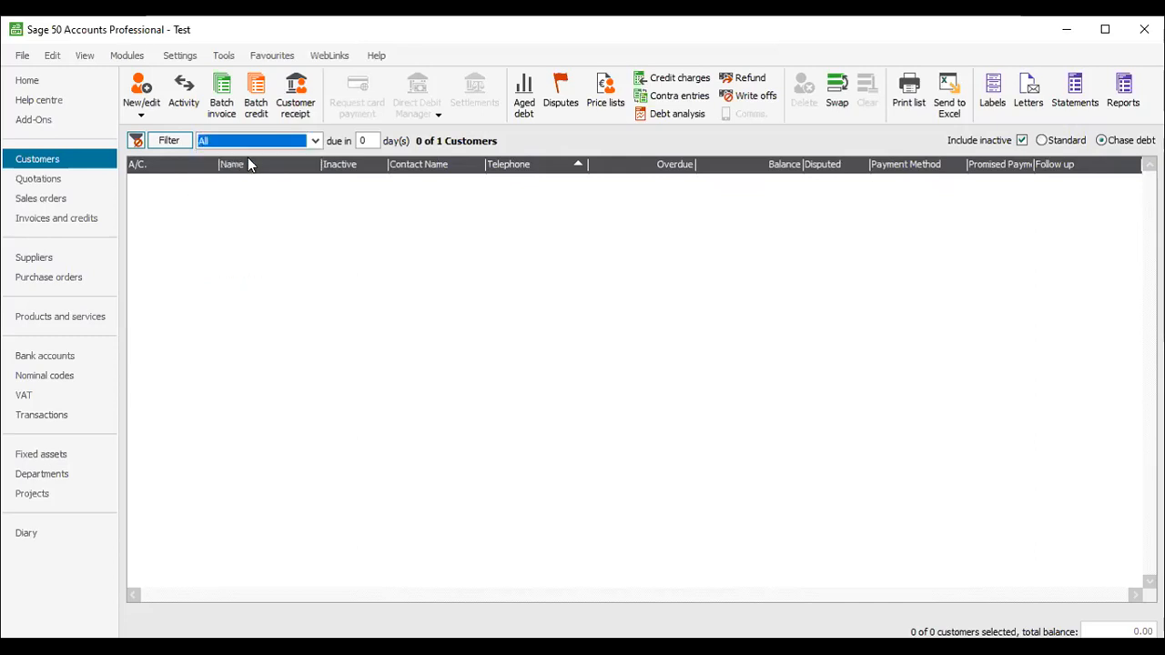
Select the TEST customer in the list and open its customer record
left_click(248, 186)
left_click(249, 185)
left_click(249, 185)
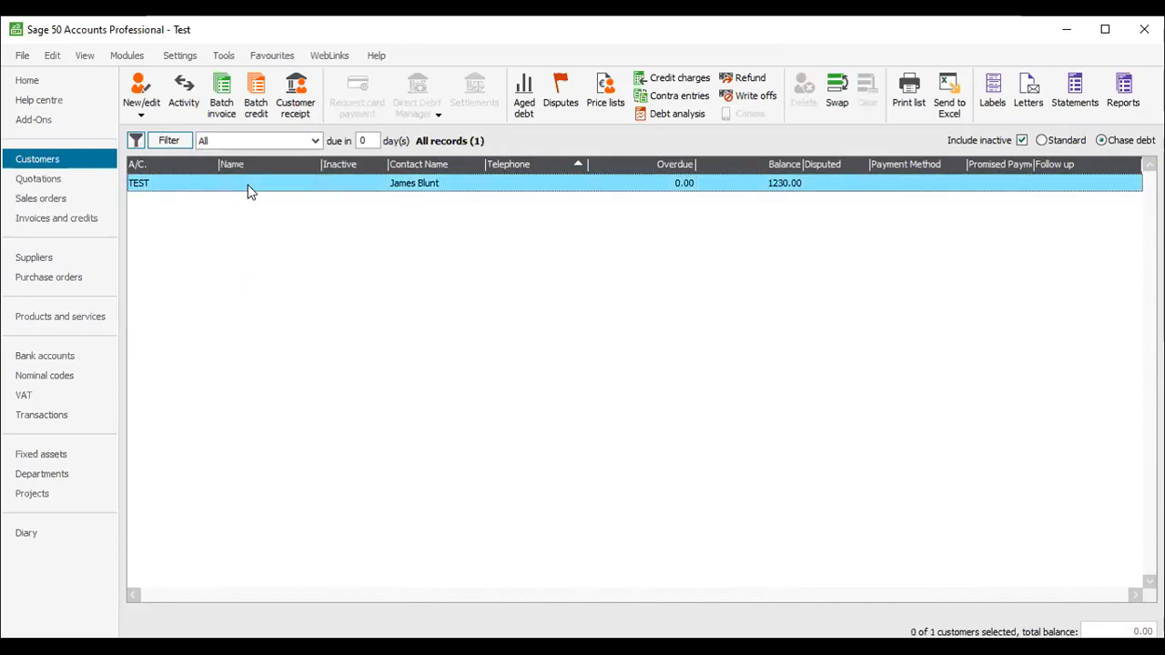
double_click(254, 185)
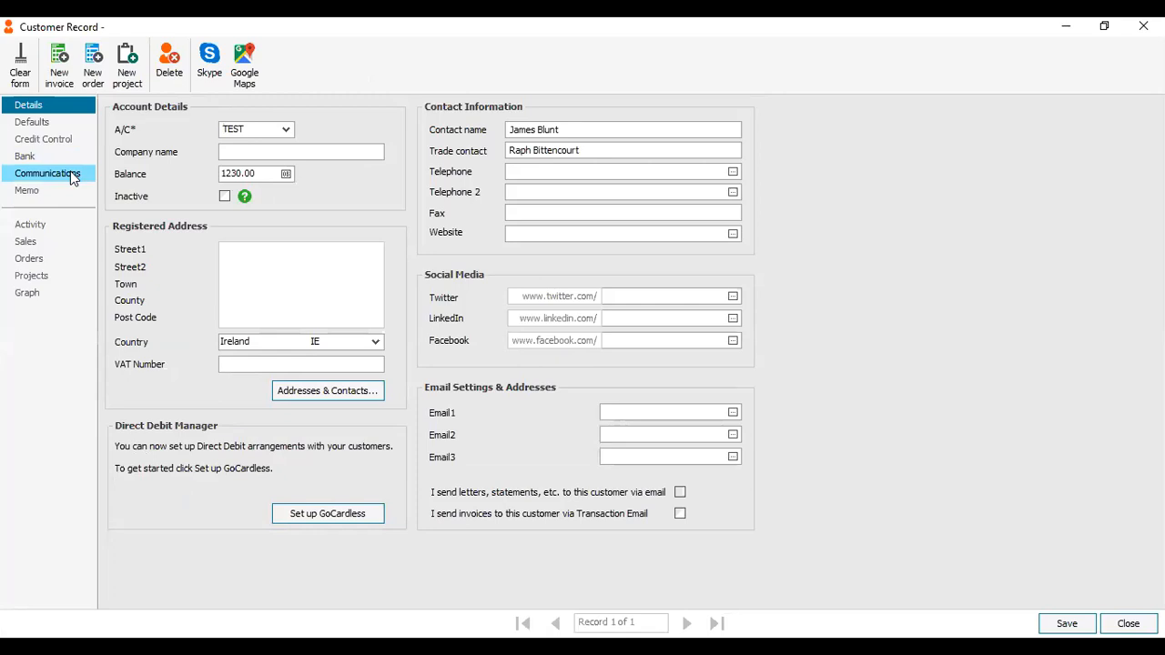
Add a telephone communication entry to the TEST customer's communications history with the subject "Debt Collection"
left_click(73, 174)
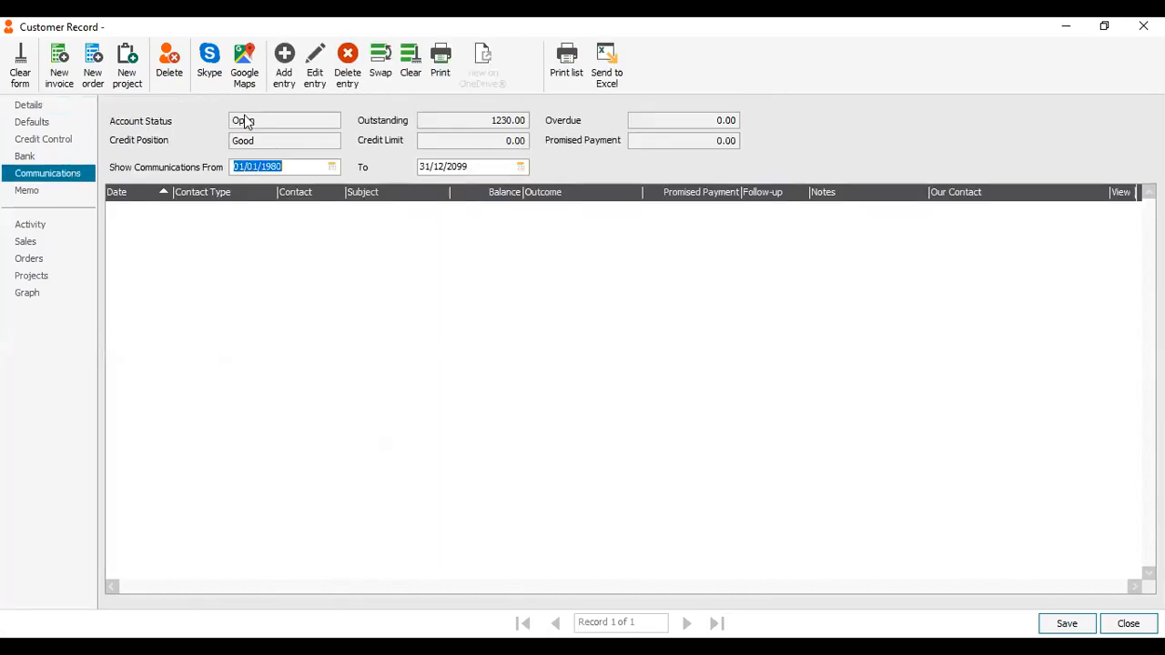
left_click(285, 81)
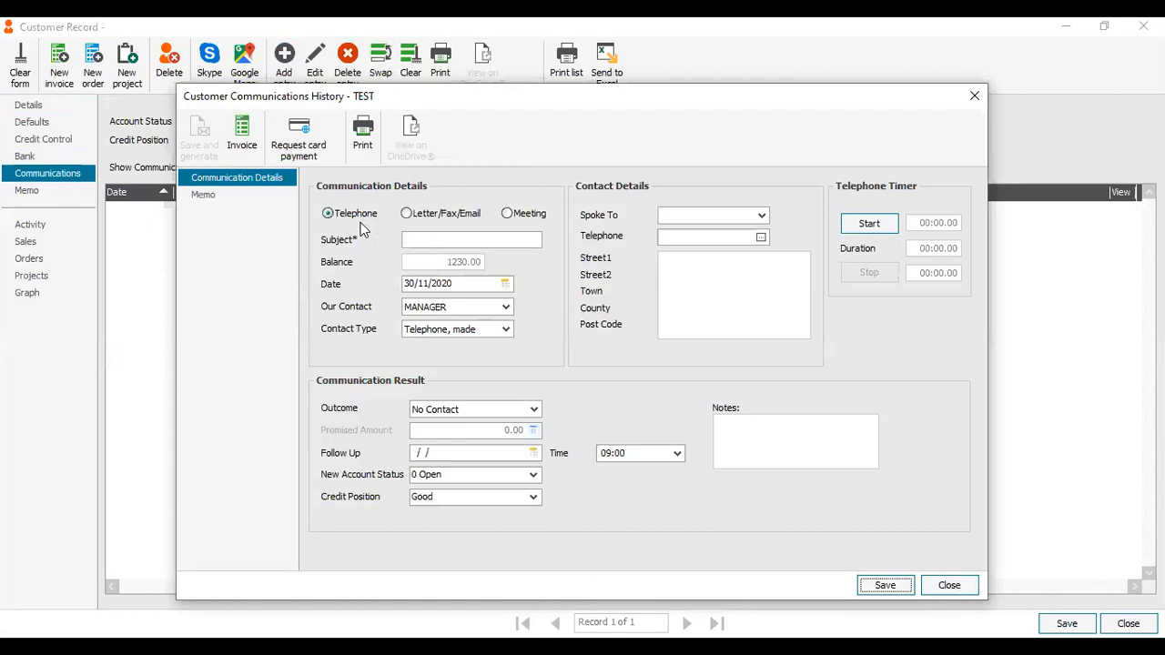
left_click(419, 239)
type("Debt Cole")
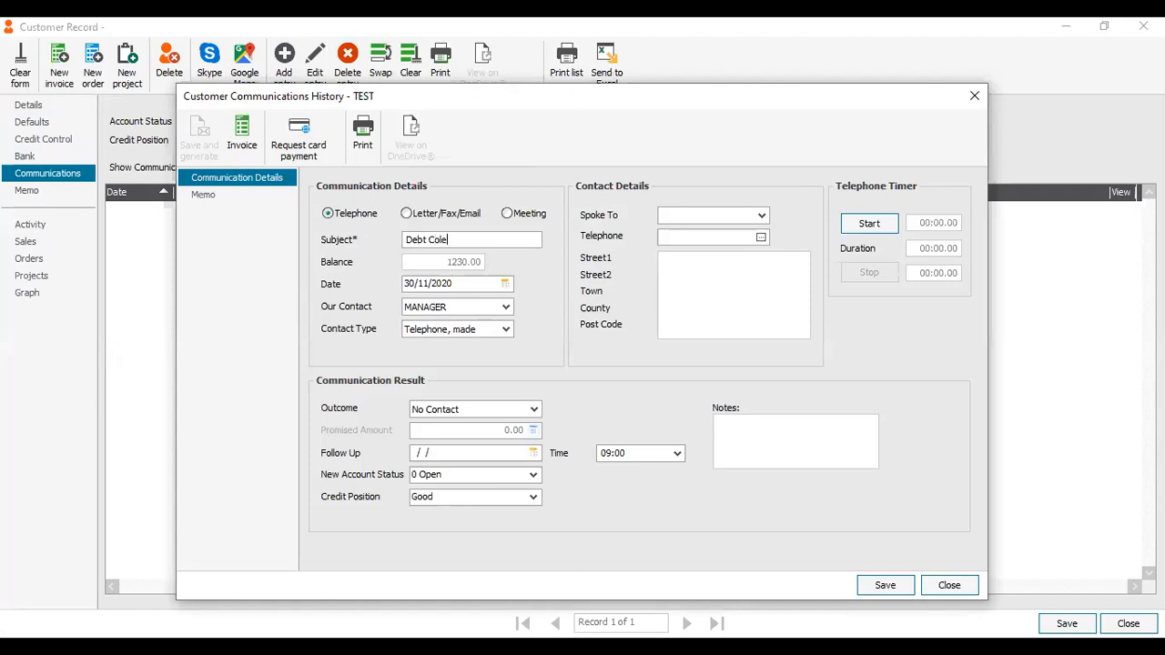
key("BackSpace")
type("lection")
Set the entry's own contact to MANAGER and its contact type to "Telephone, made"
left_click(504, 308)
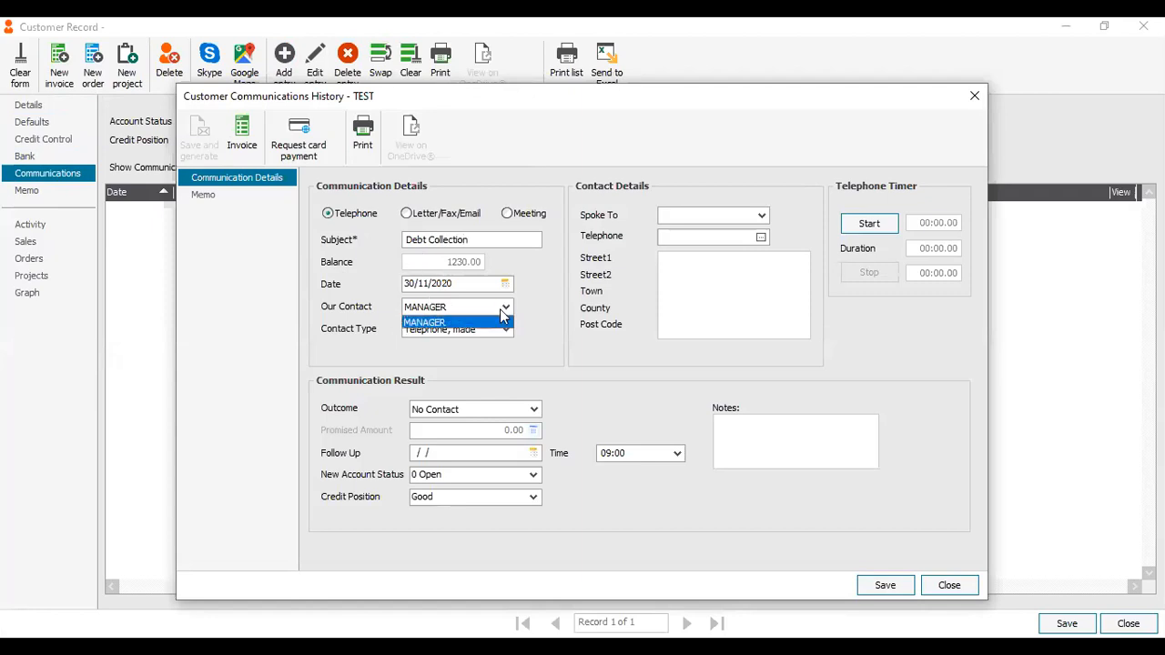
left_click(473, 324)
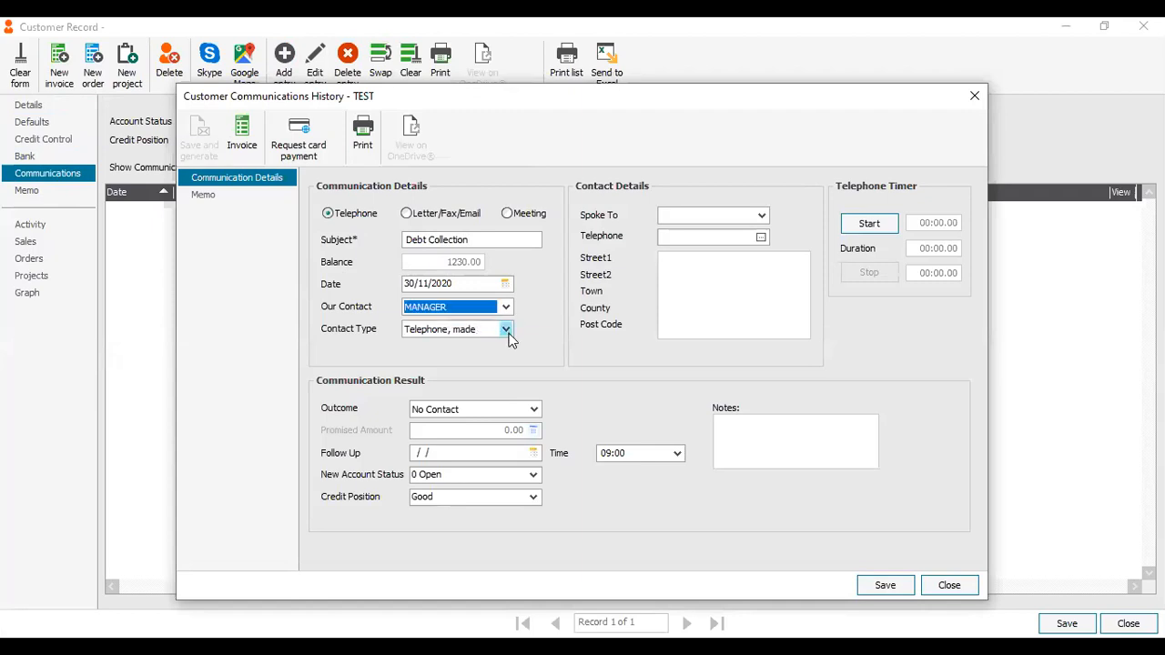
left_click(506, 330)
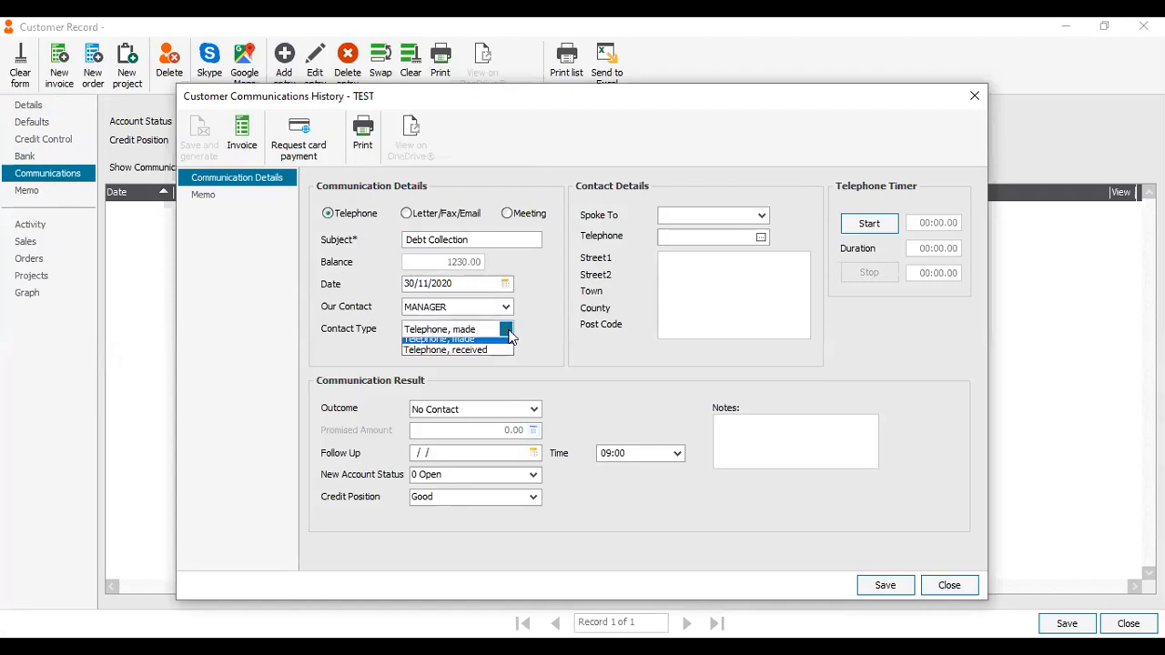
left_click(458, 346)
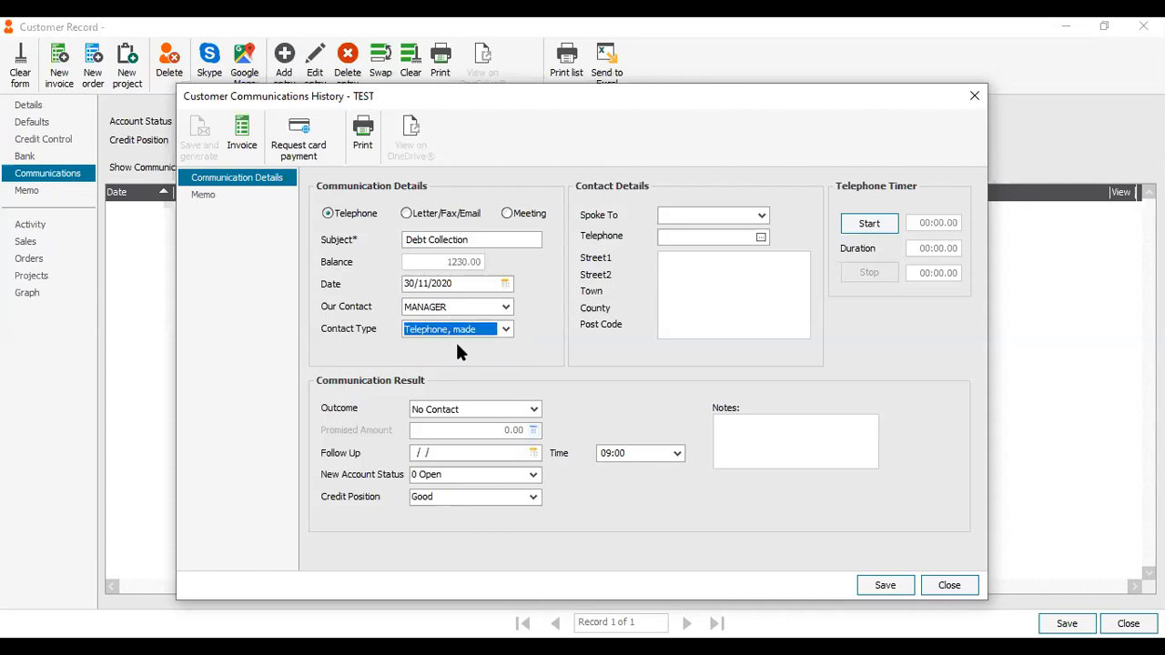
Set the communication outcome to Payment Promised with a promised amount of 100.00
left_click(535, 410)
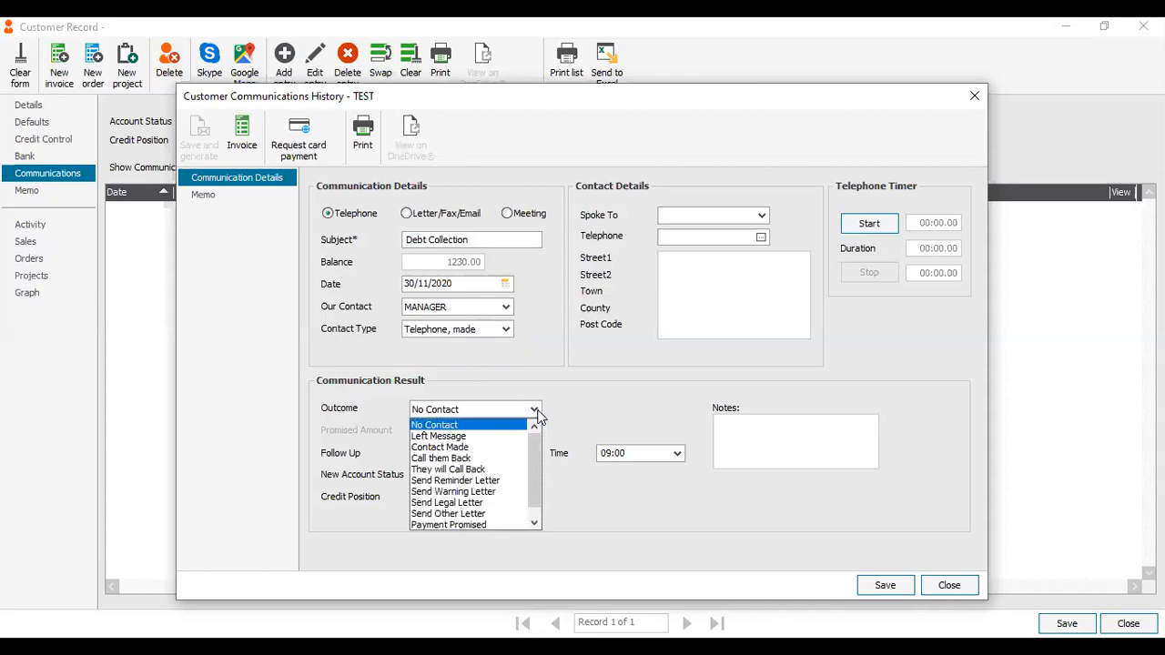
left_click(474, 526)
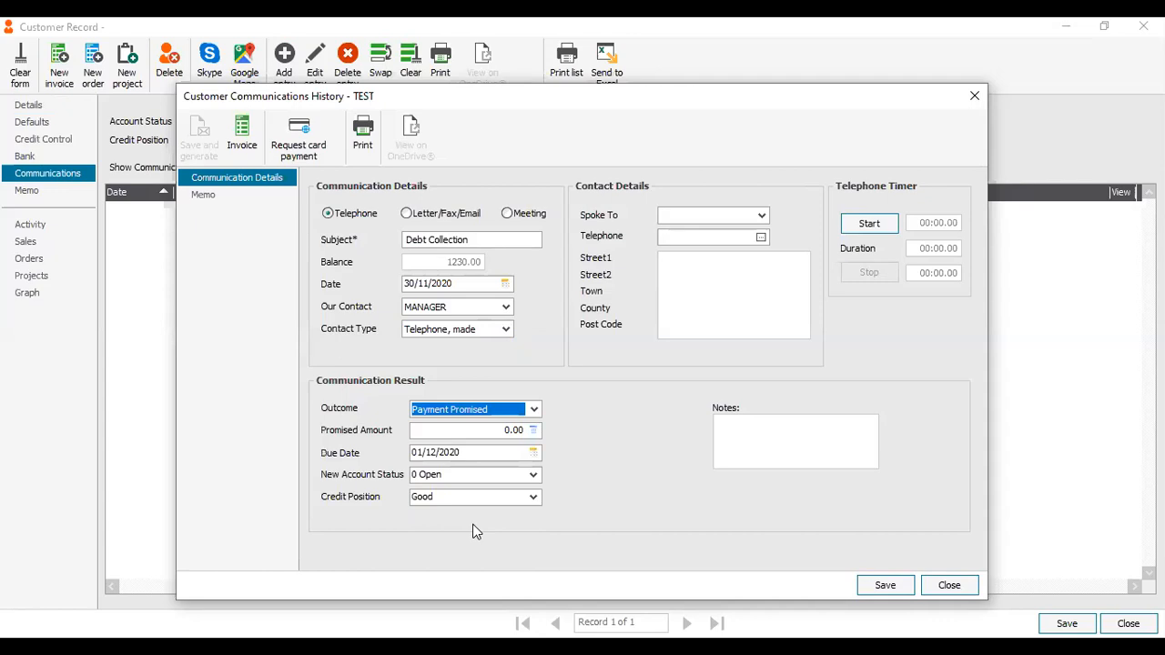
left_click(488, 432)
left_click(417, 431)
type("10")
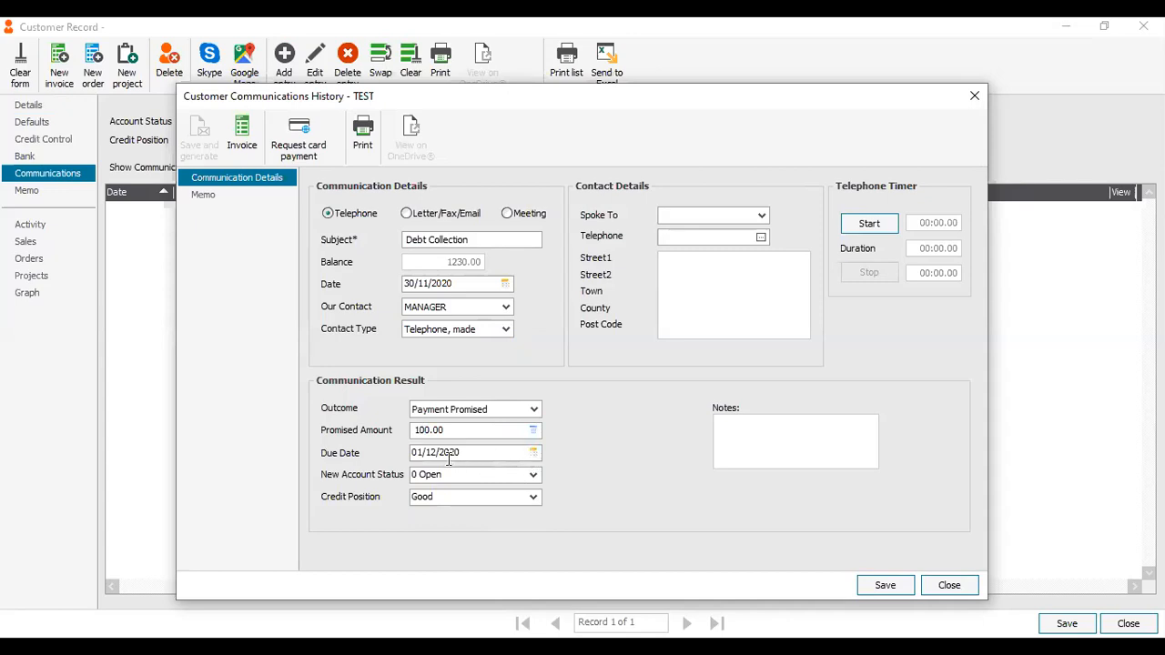
Choose the customer's contact person as the one spoken to and start the telephone timer
left_click(761, 215)
left_click(727, 228)
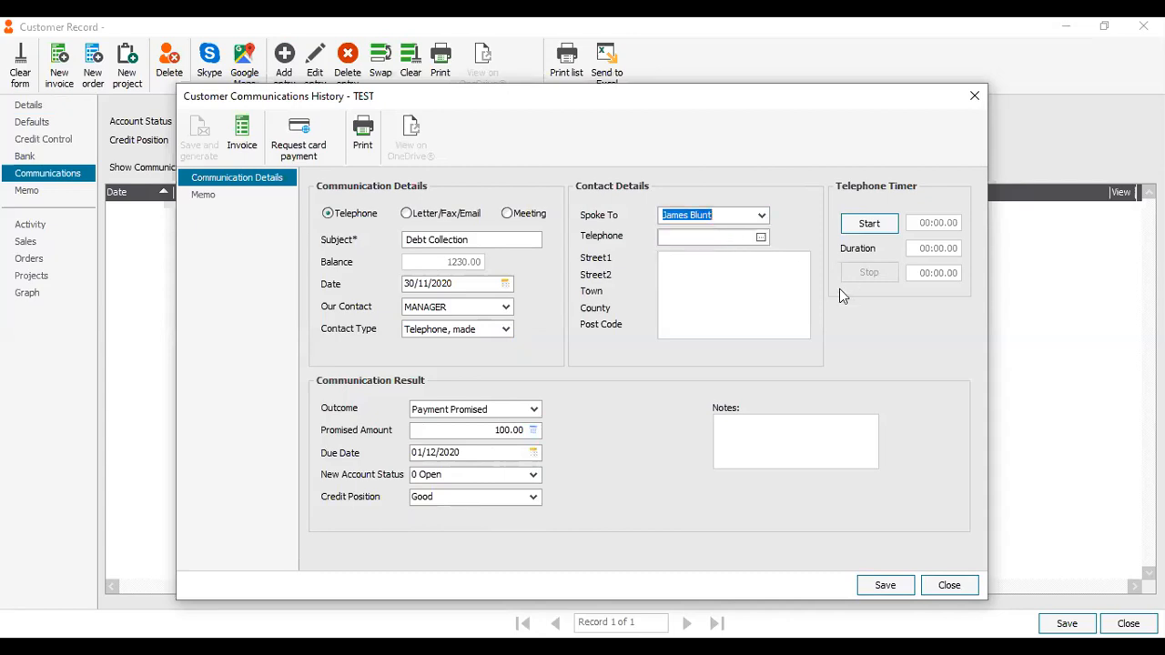
left_click(871, 225)
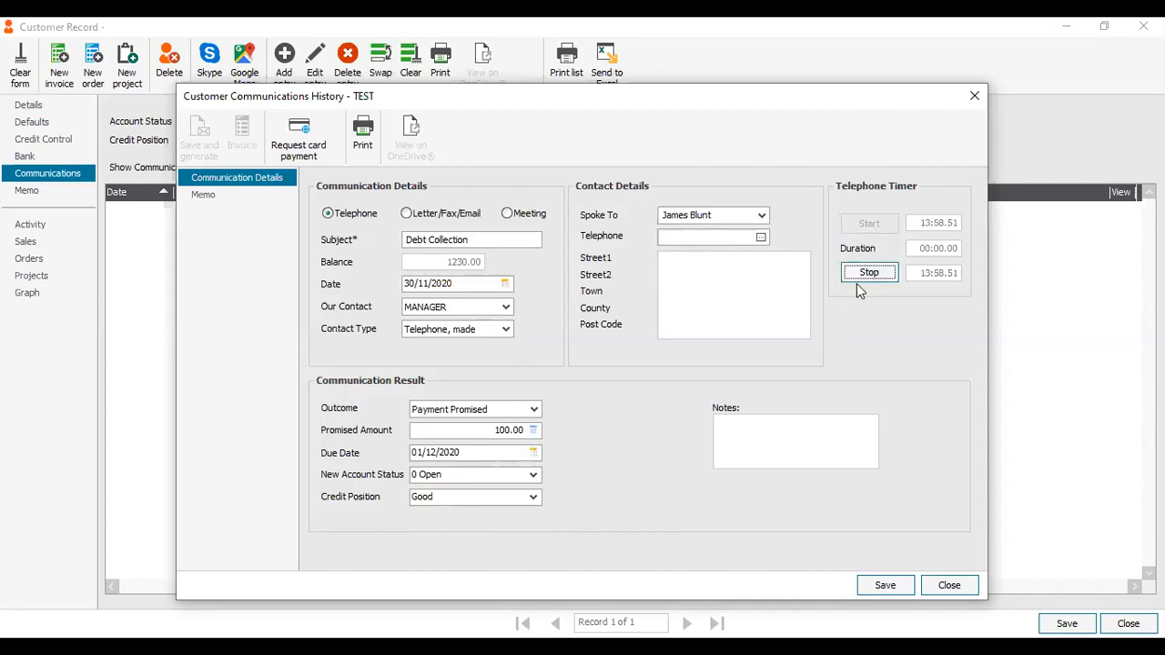
Save the communication entry, then close the customer record and save its changes
left_click(885, 585)
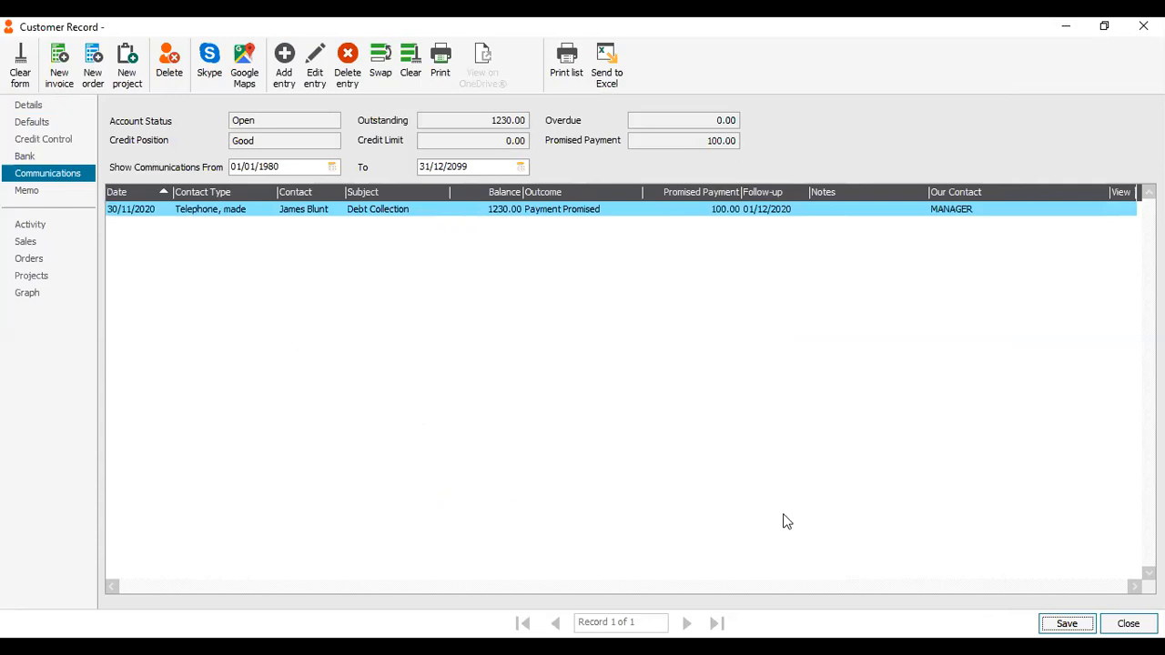
left_click(1129, 624)
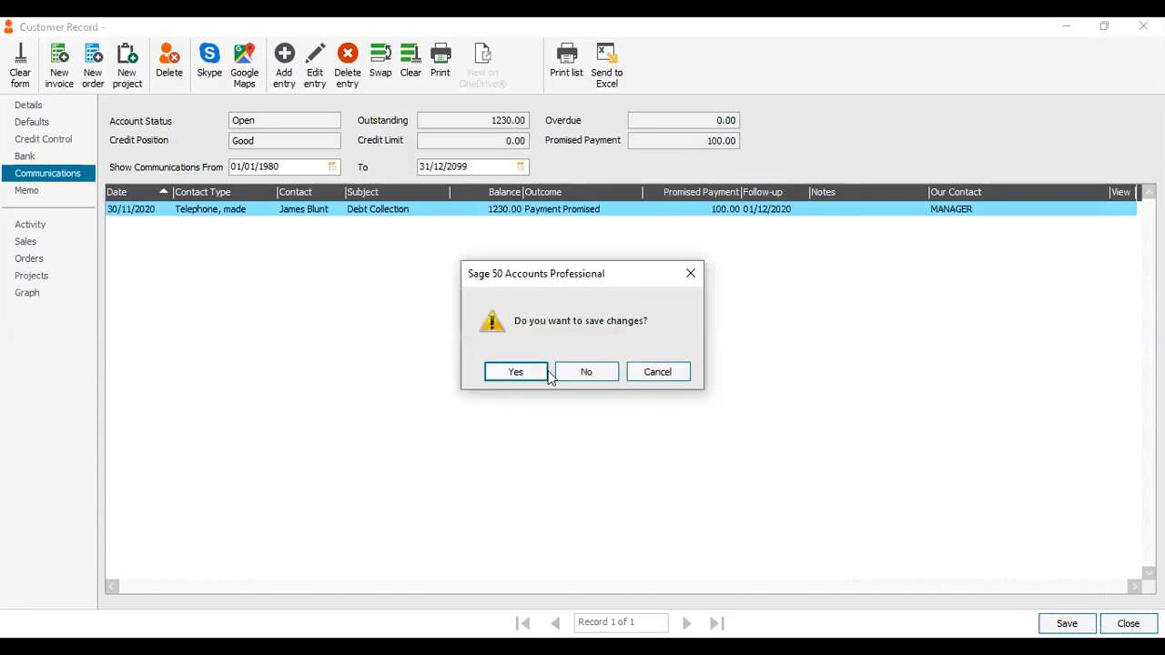
left_click(517, 373)
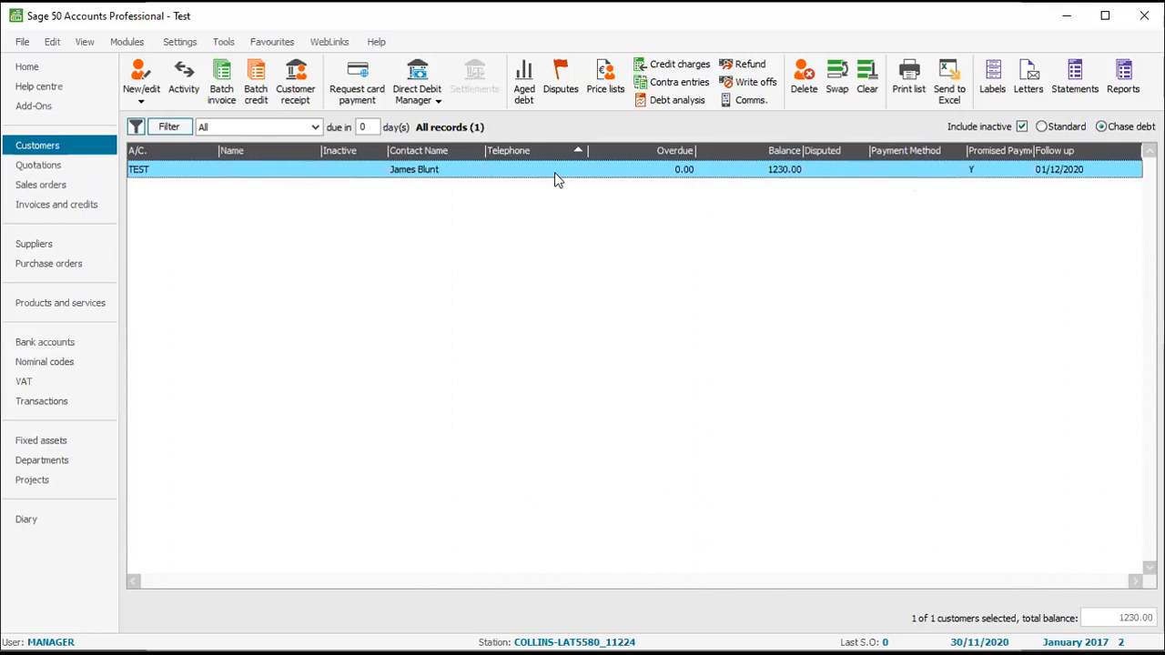
Reopen the TEST customer's record, review its communications history, and close the record
left_click(802, 169)
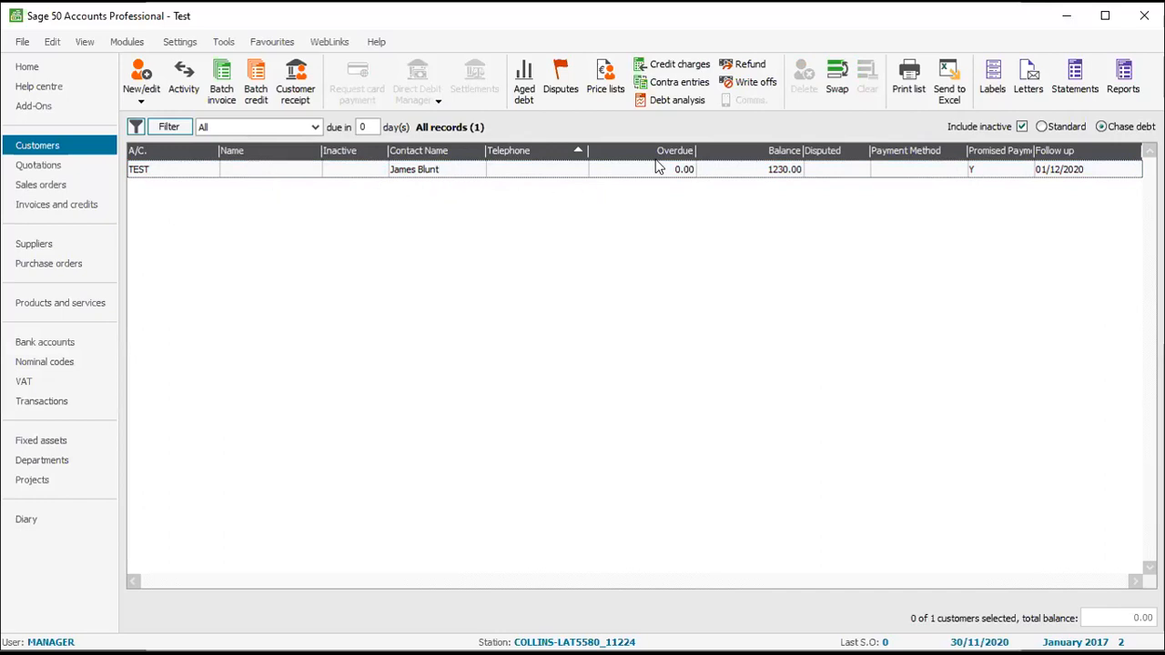
left_click(892, 177)
left_click(892, 178)
left_click(892, 177)
double_click(892, 178)
left_click(80, 175)
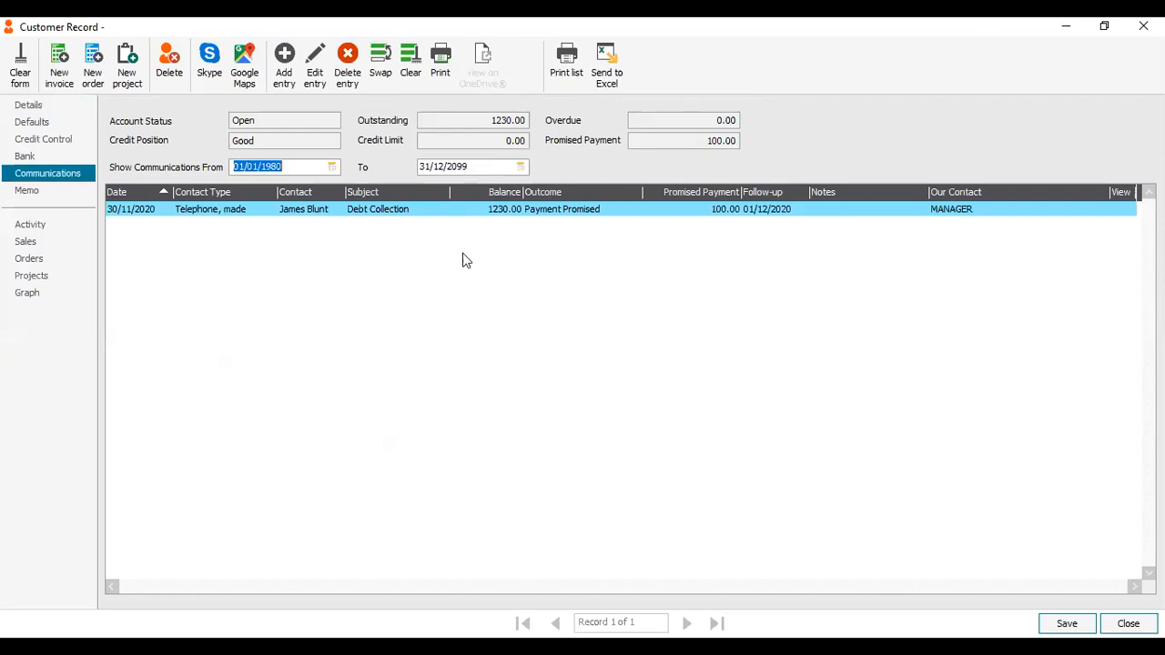
left_click(1129, 623)
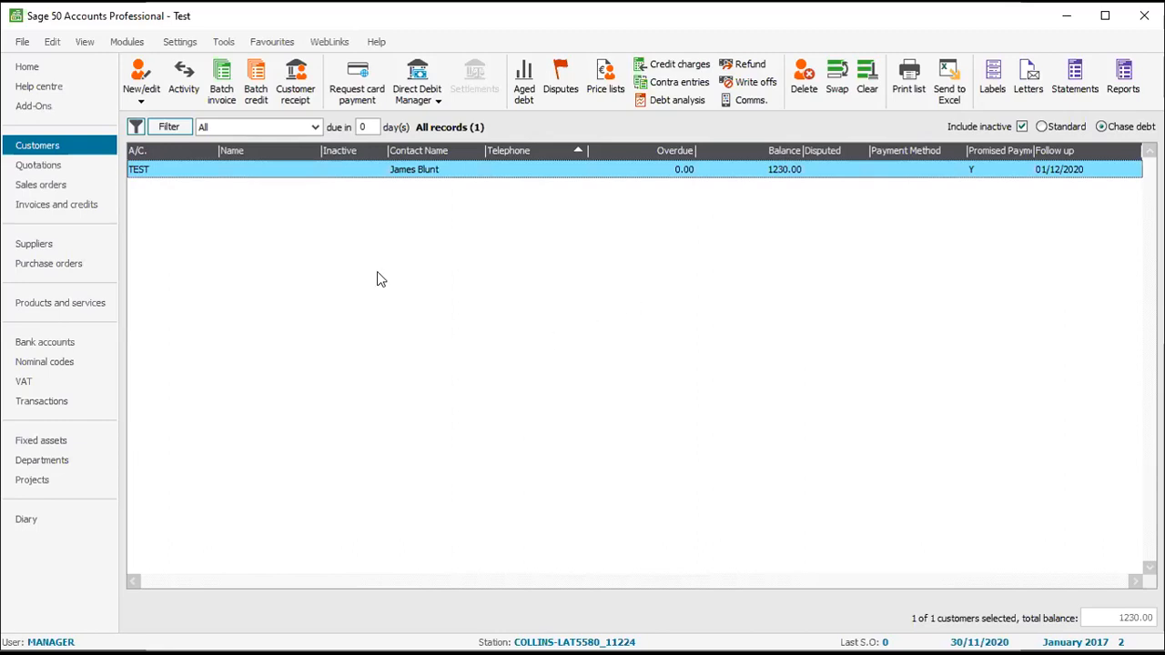
Create a new sales order for the TEST customer account
left_click(42, 185)
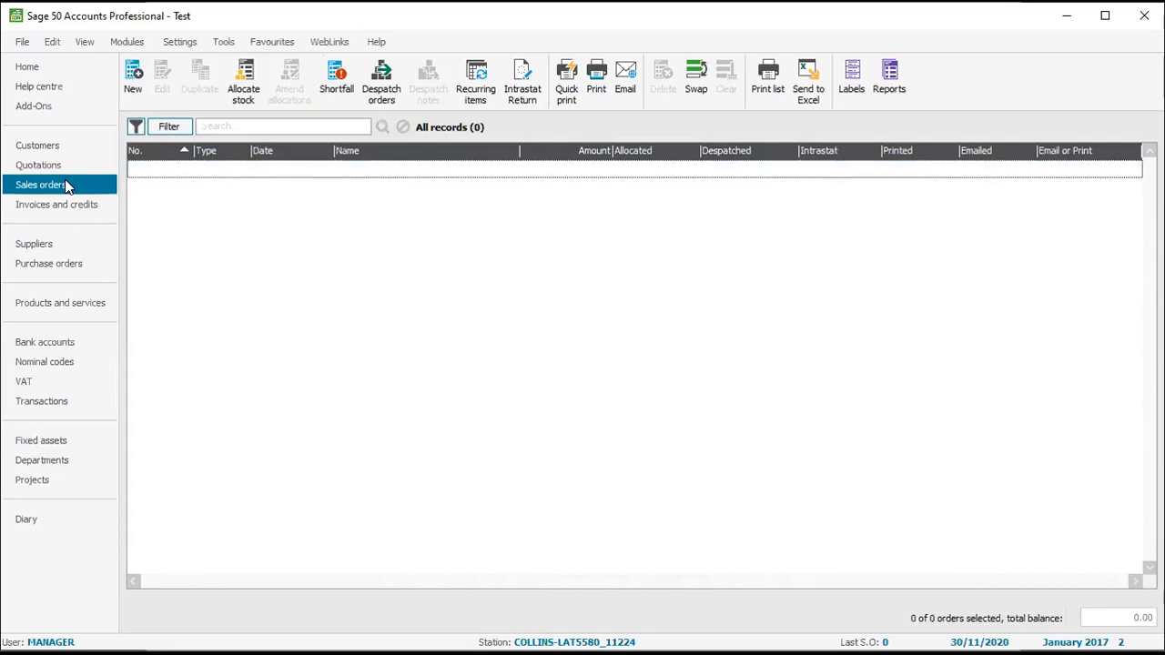
left_click(135, 80)
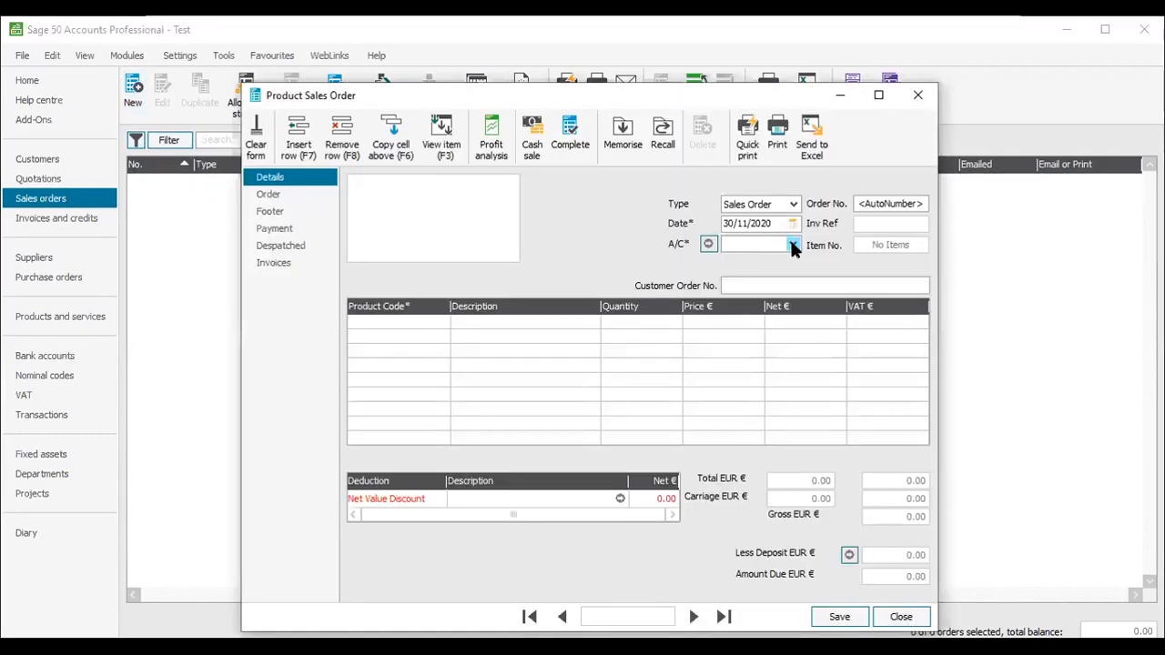
left_click(791, 239)
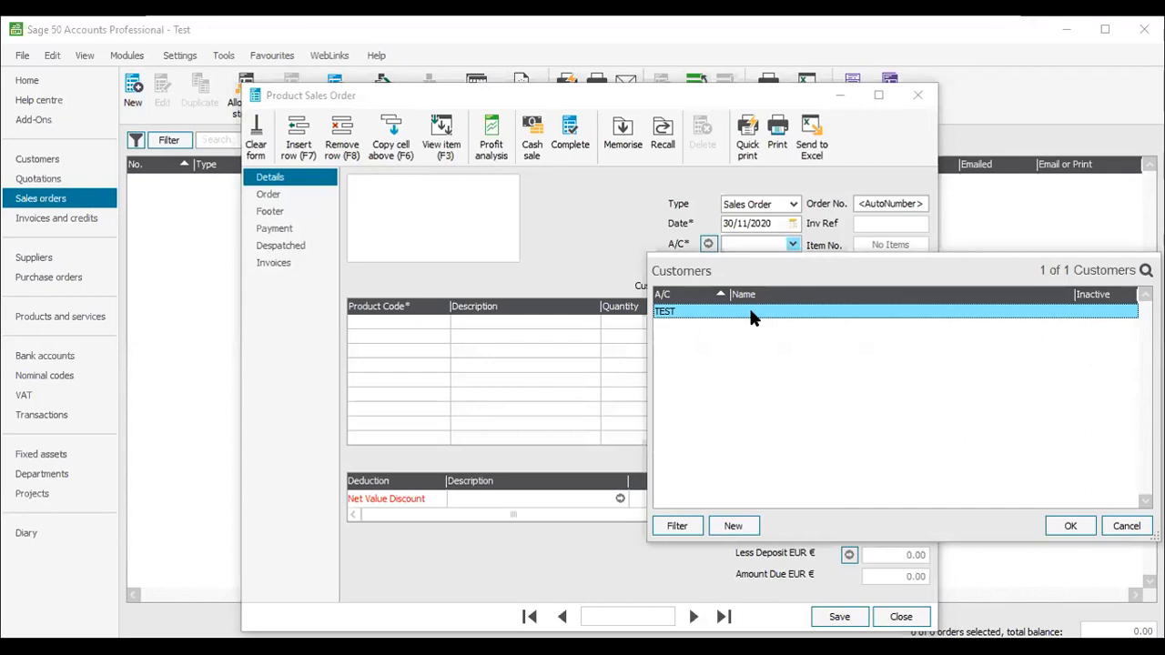
double_click(751, 311)
Add product OE (Prod) to the first line of the sales order
left_click(442, 325)
key("Down")
key("Down")
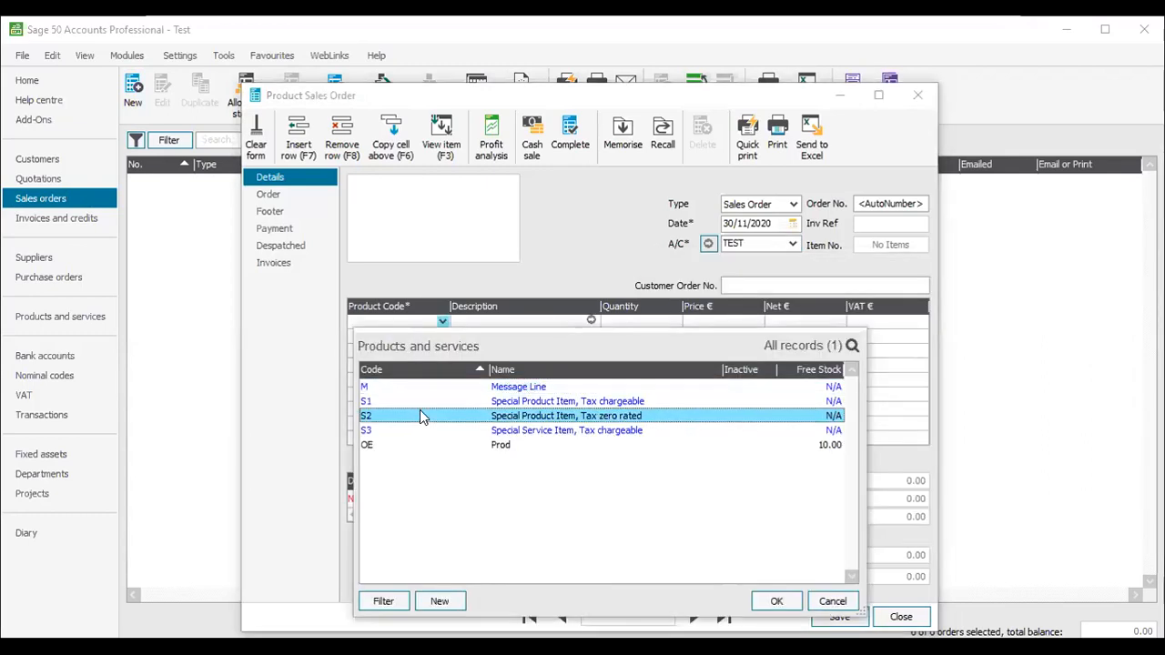
key("Down")
key("Down")
key("Return")
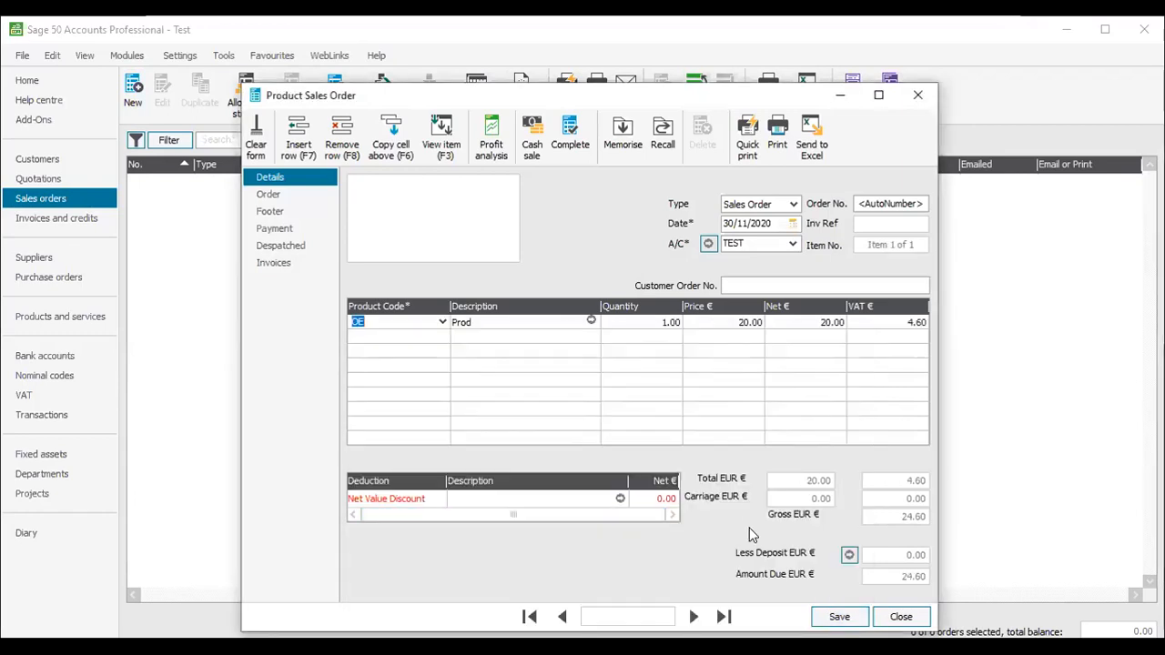
Save the sales order despite its date being outside the financial year, leave stock allocation for later, and close the order window
left_click(838, 617)
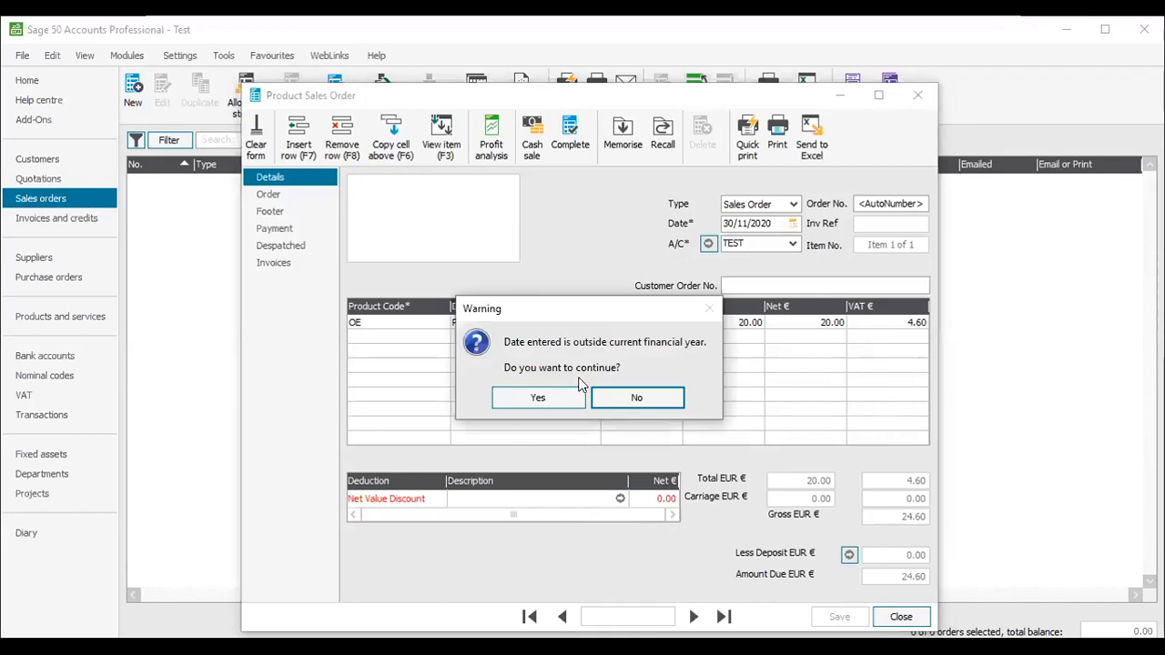
left_click(531, 398)
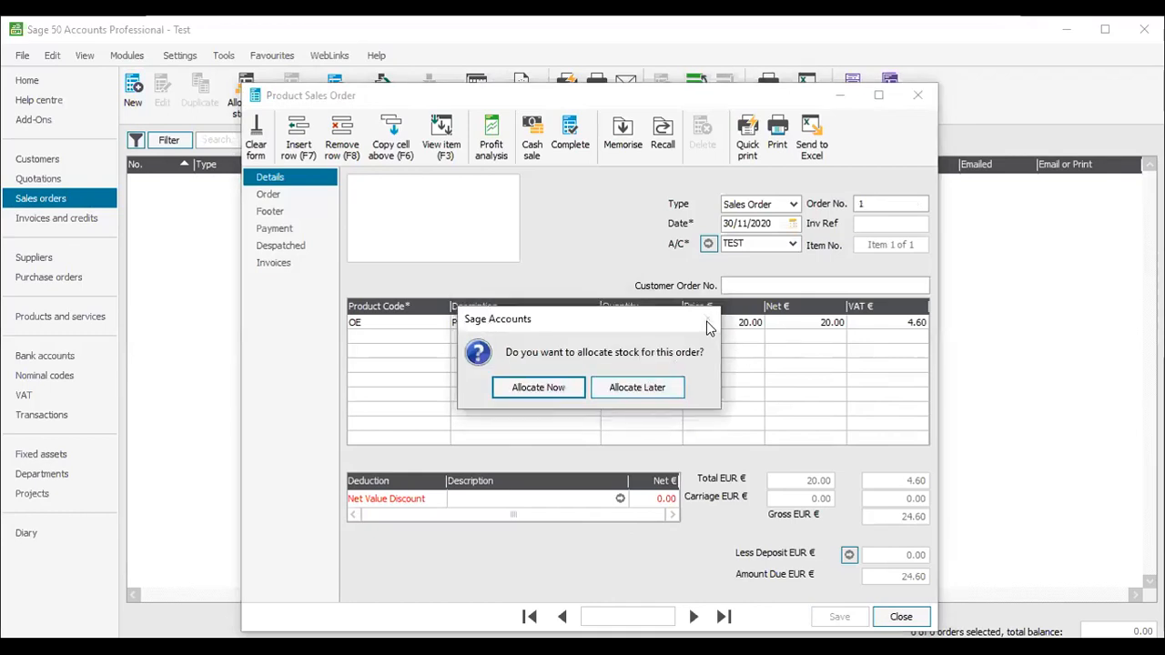
left_click(656, 388)
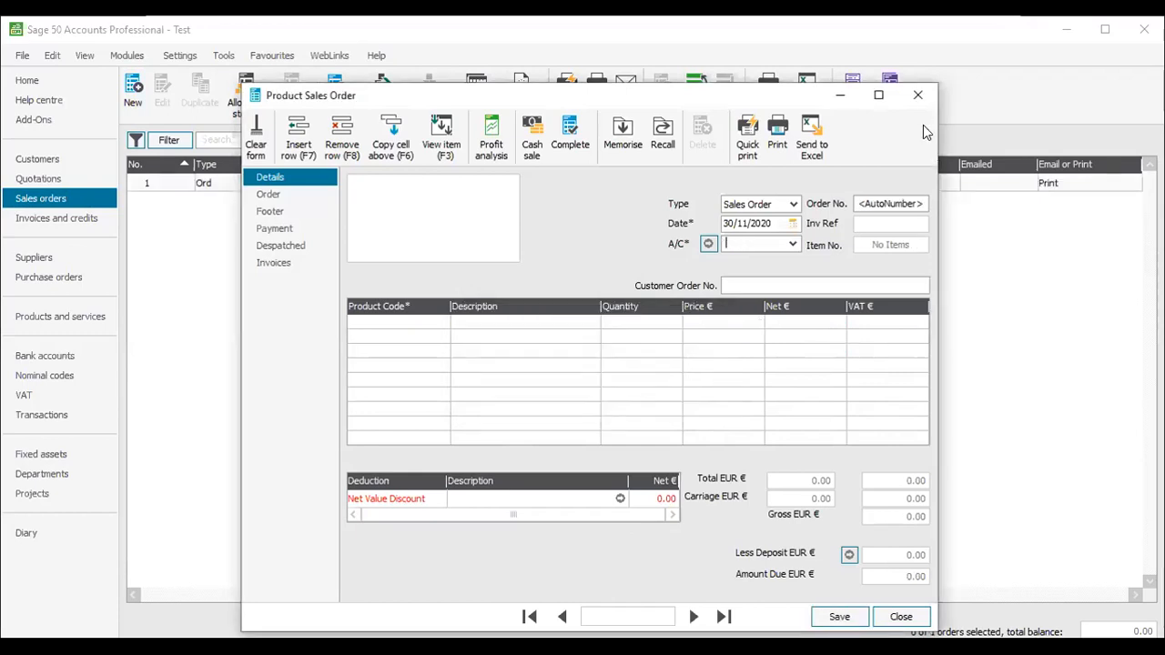
left_click(921, 95)
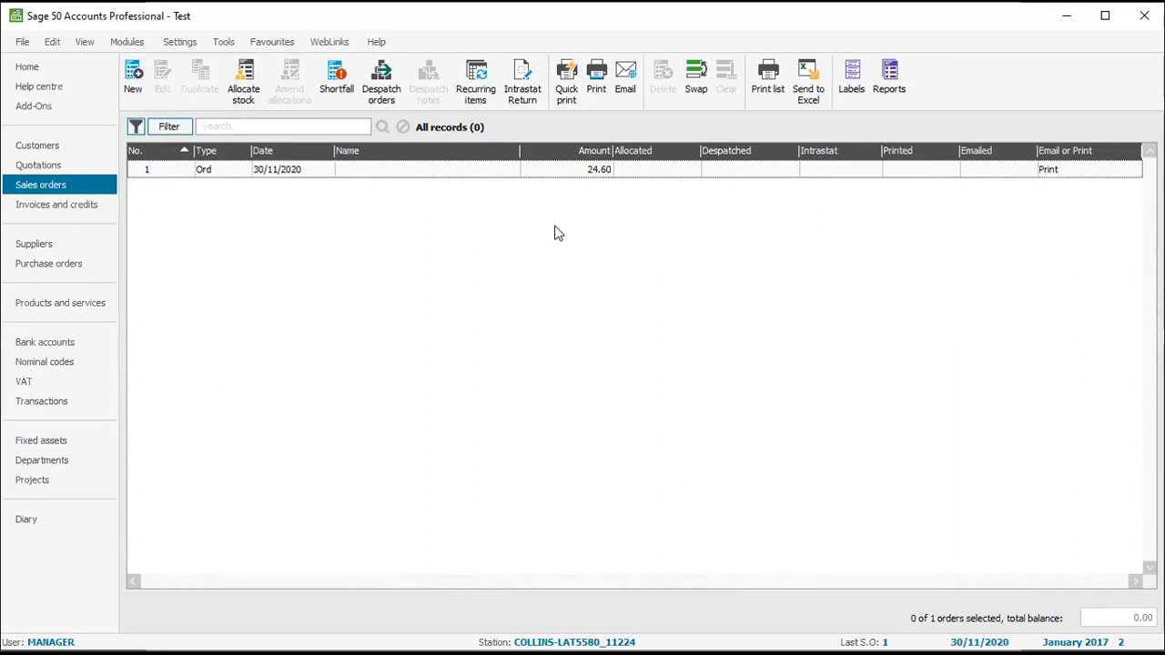
Reopen sales order 1 and complete it as a cash sale, accepting the date outside the financial year
left_click(396, 172)
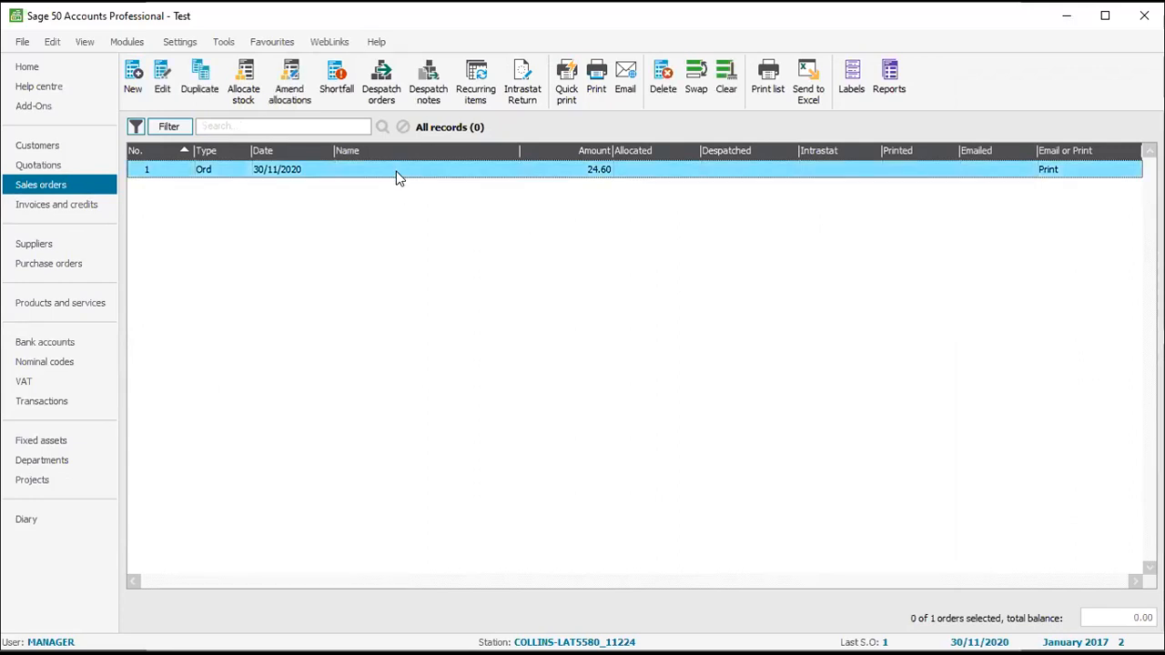
double_click(396, 172)
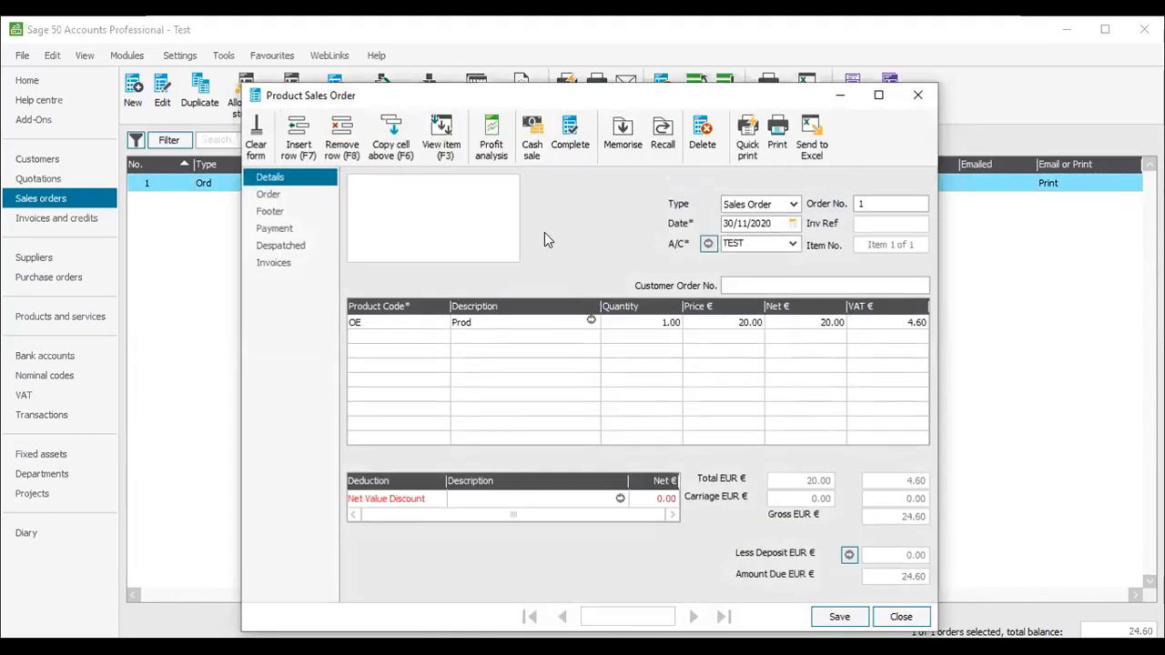
left_click(532, 147)
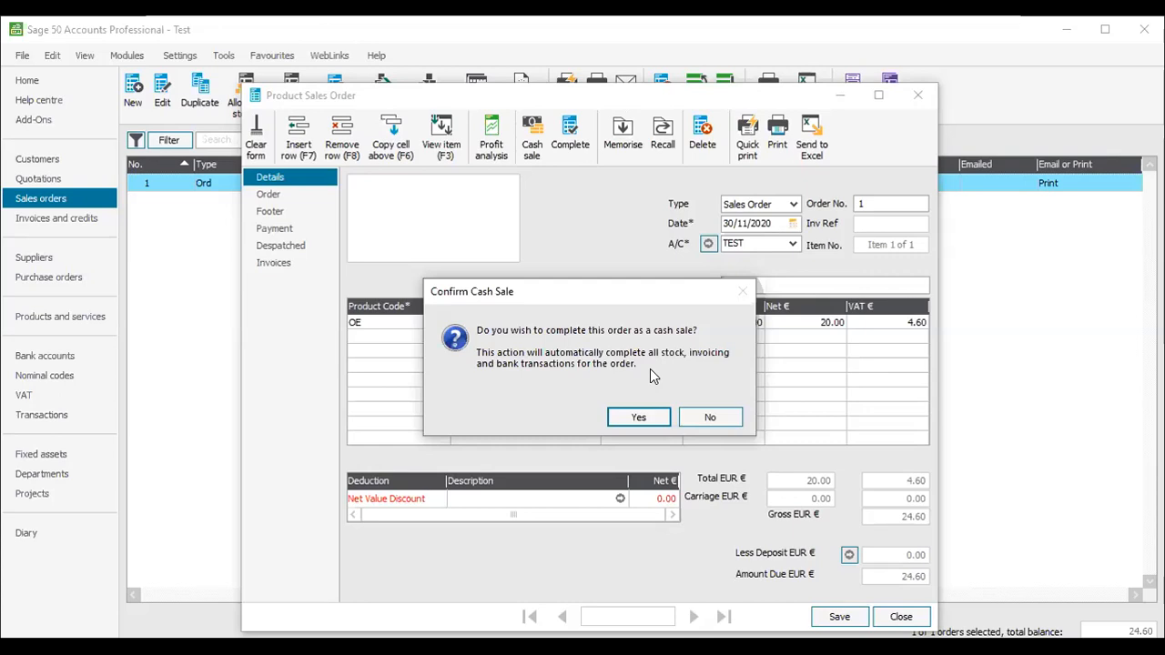
left_click(642, 414)
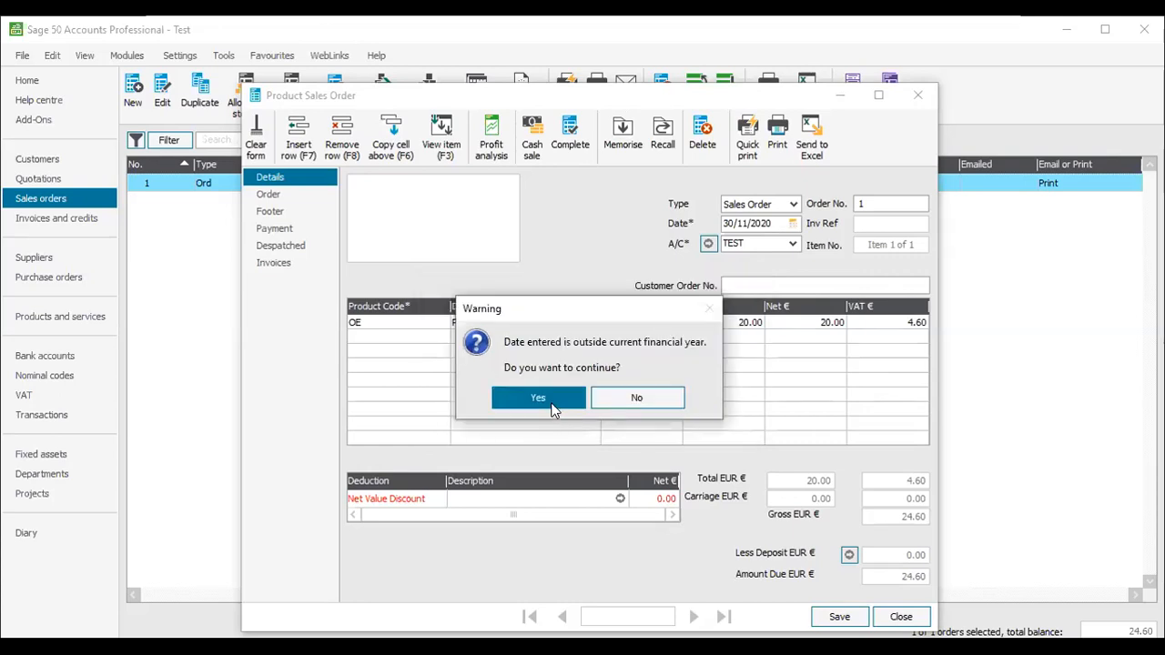
left_click(538, 398)
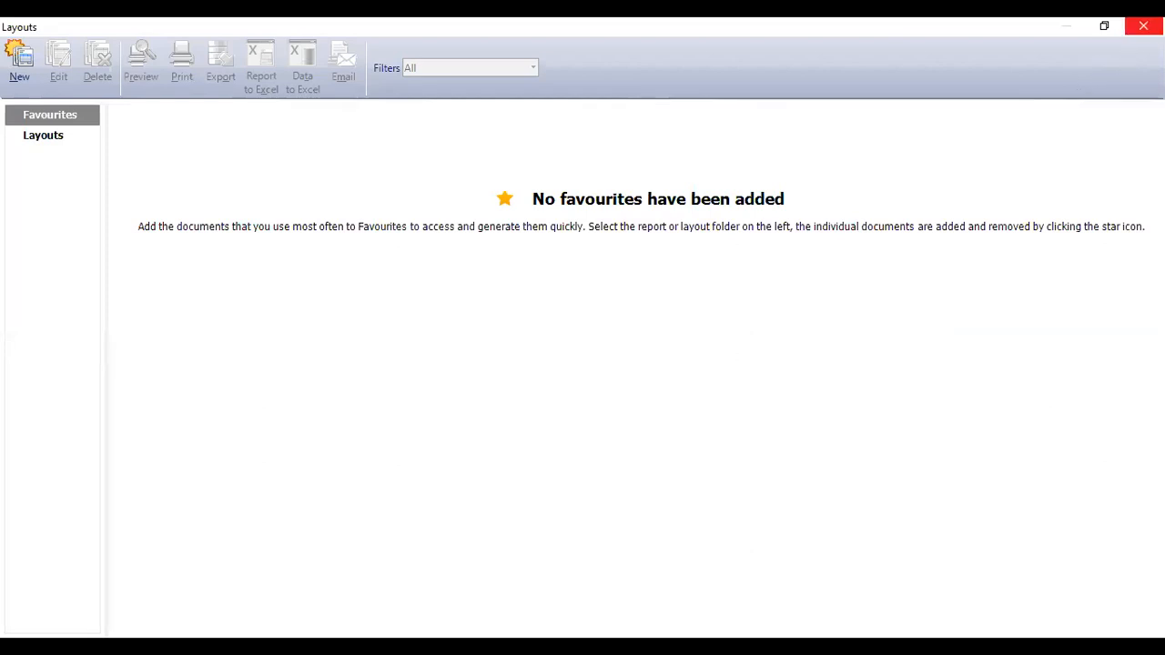
Close the print layouts and the sales order form, and show the invoices and credits list
left_click(1143, 26)
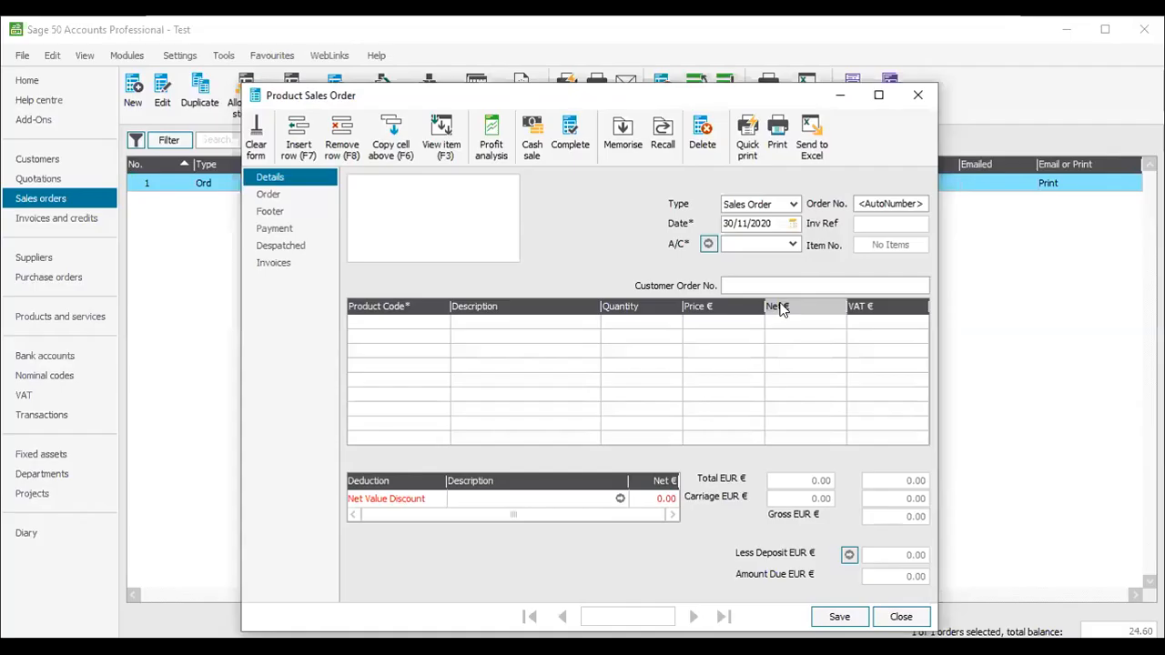
left_click(920, 95)
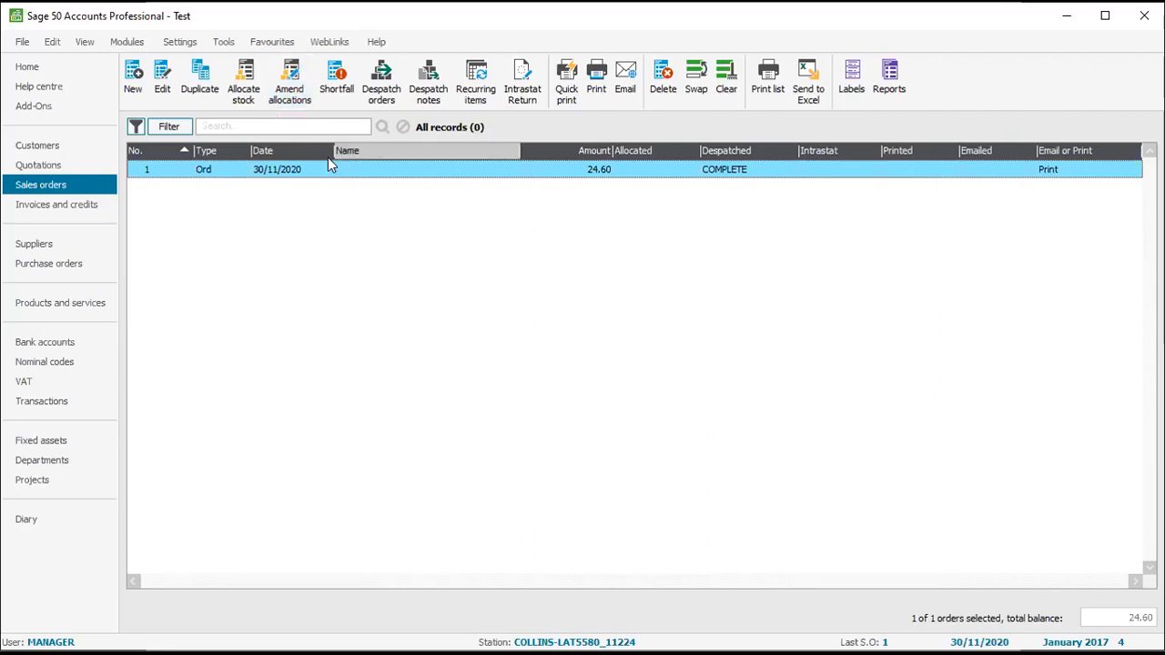
left_click(91, 203)
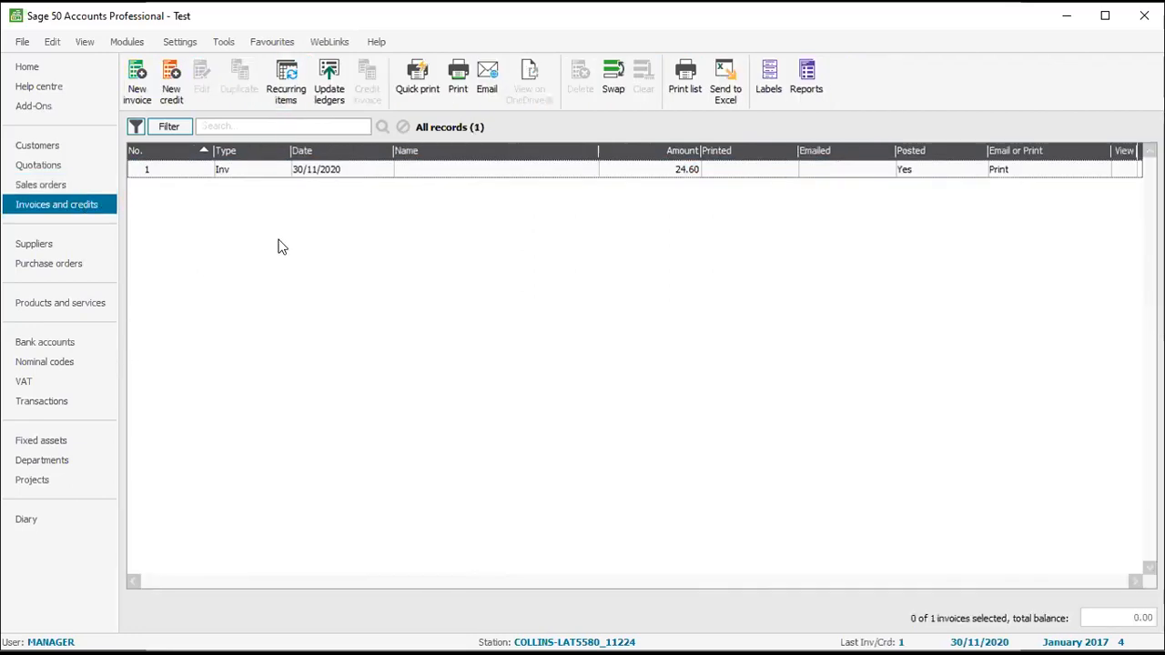
Open customer TEST's activity, examine the cash sale receipt among the transactions, and close the customer record
left_click(305, 177)
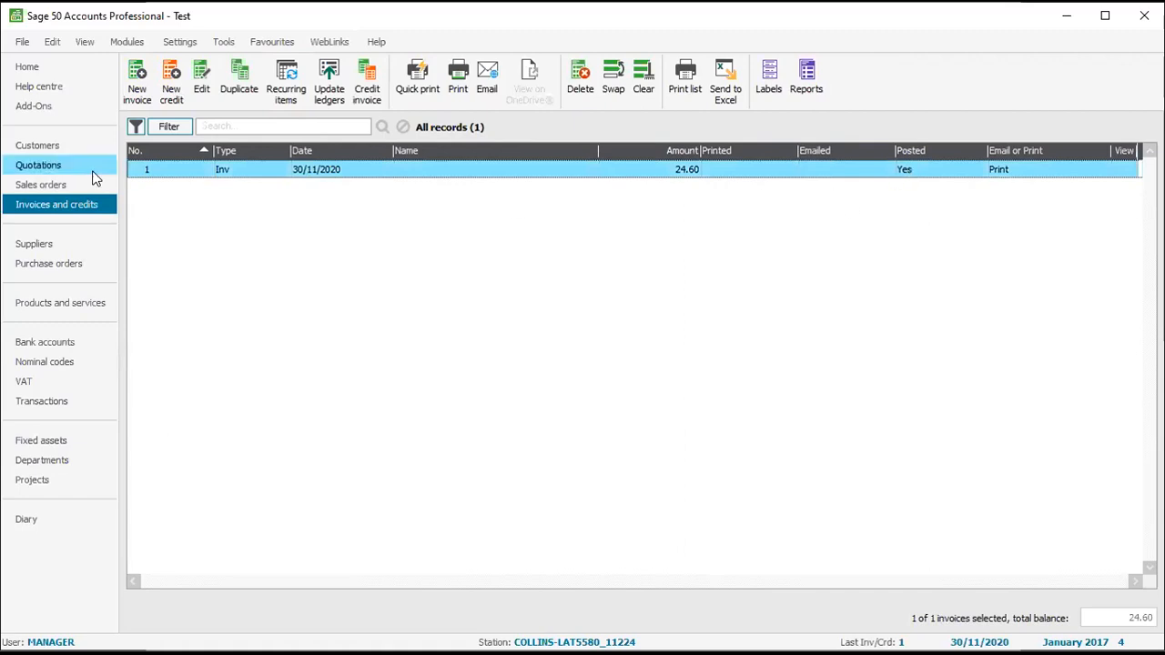
left_click(51, 148)
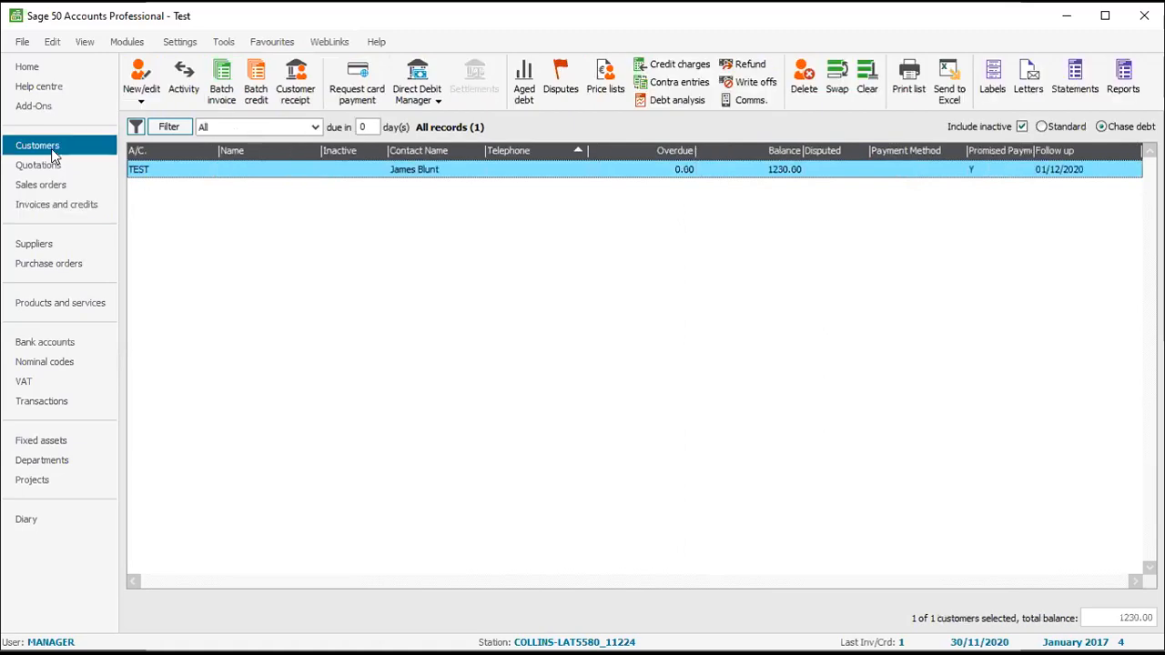
left_click(279, 181)
left_click(280, 180)
double_click(279, 180)
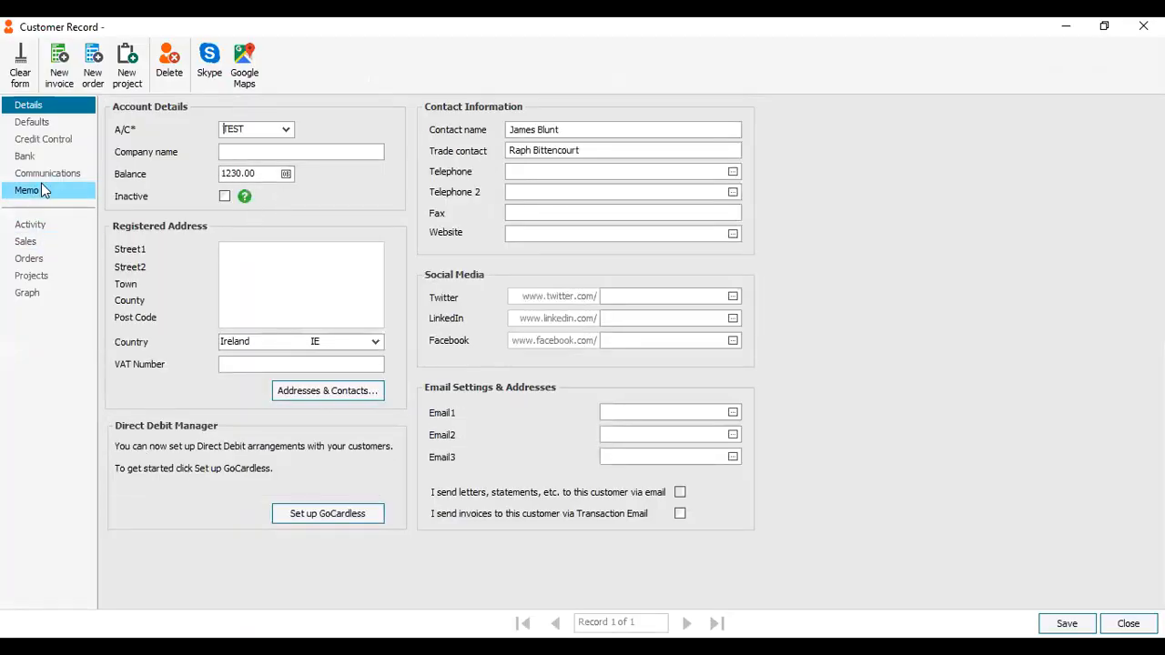
left_click(30, 225)
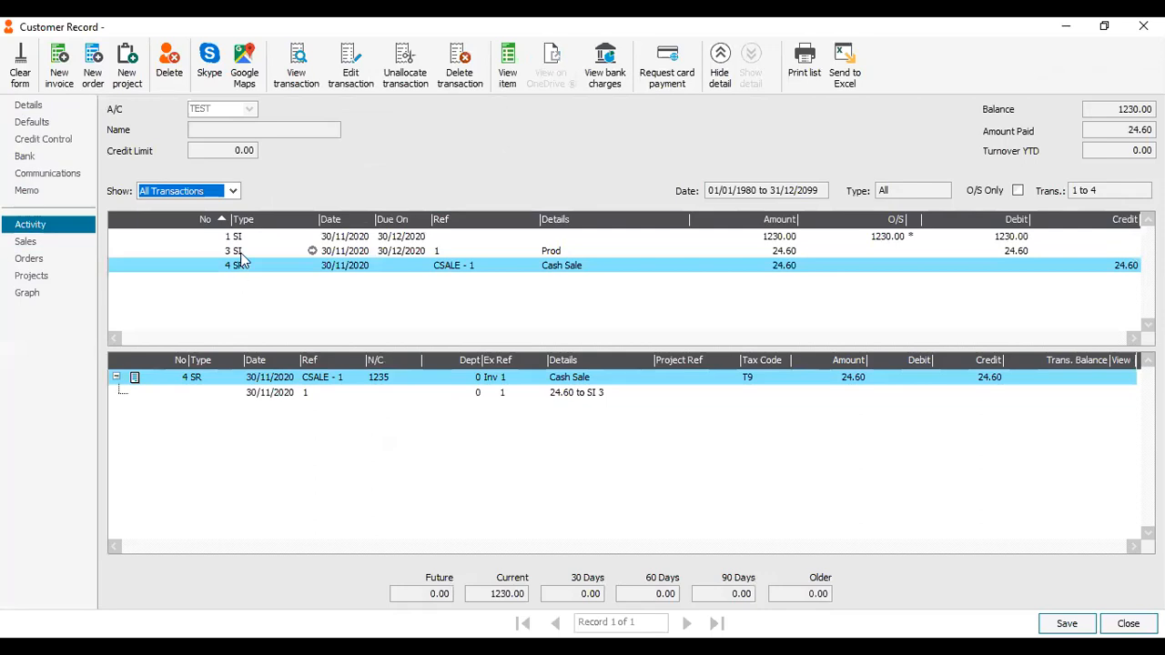
left_click(241, 262)
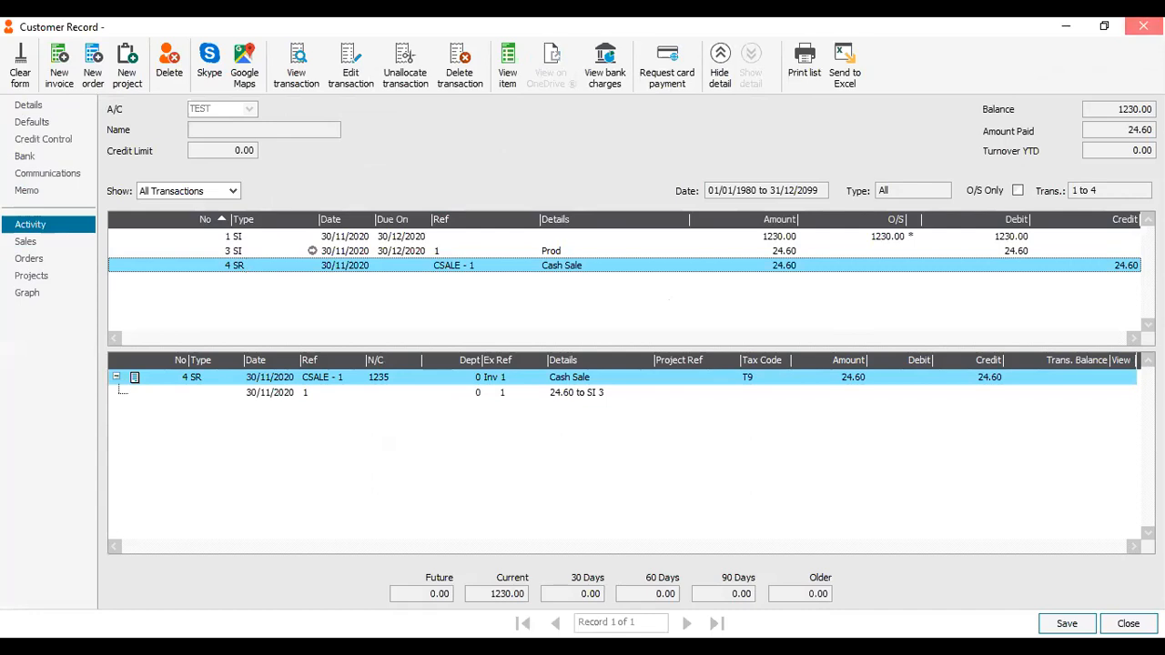
left_click(1144, 26)
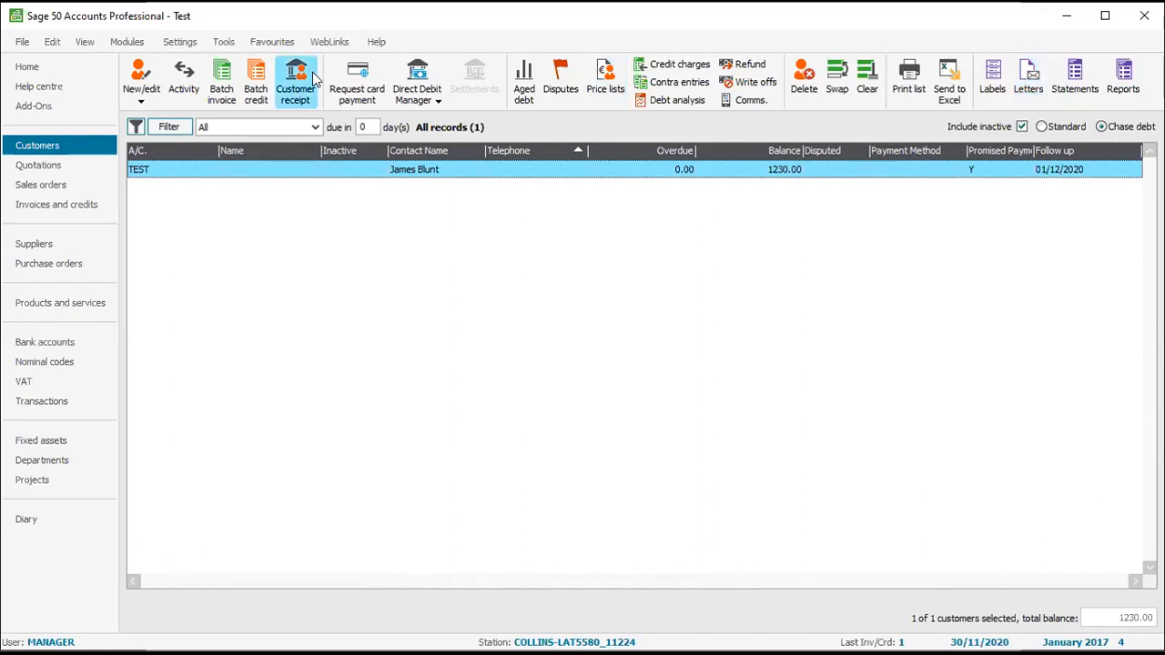
Open the cash sales settings in the Invoice and Order Defaults and view the bank accounts available as default, leaving the choice unmade
left_click(193, 45)
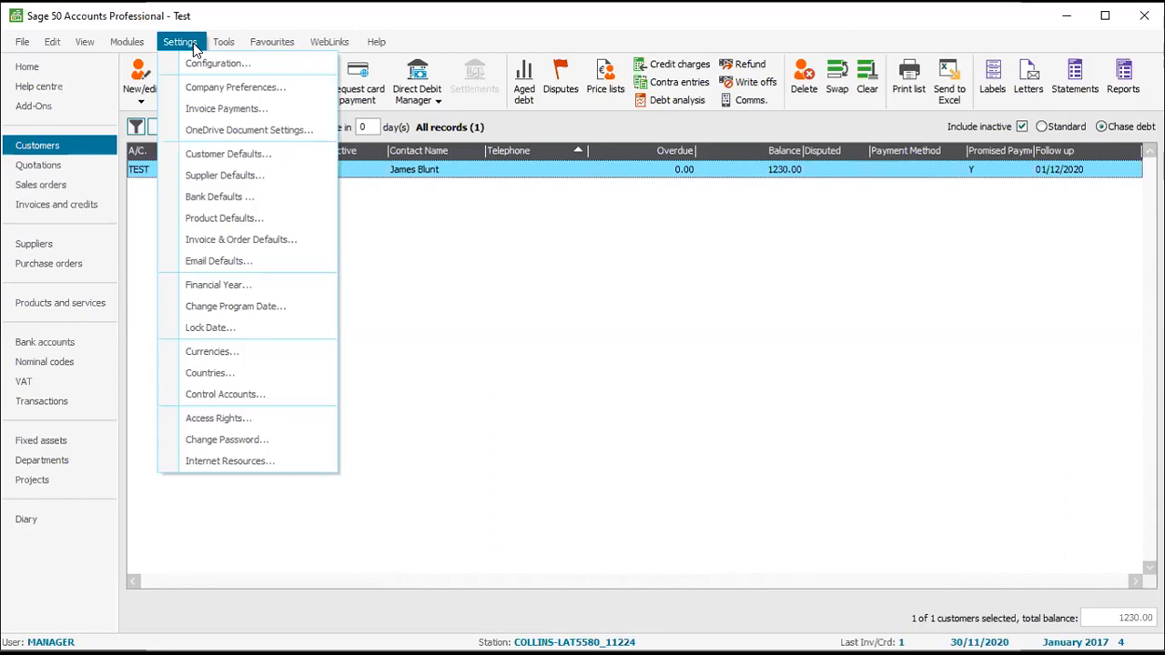
left_click(194, 50)
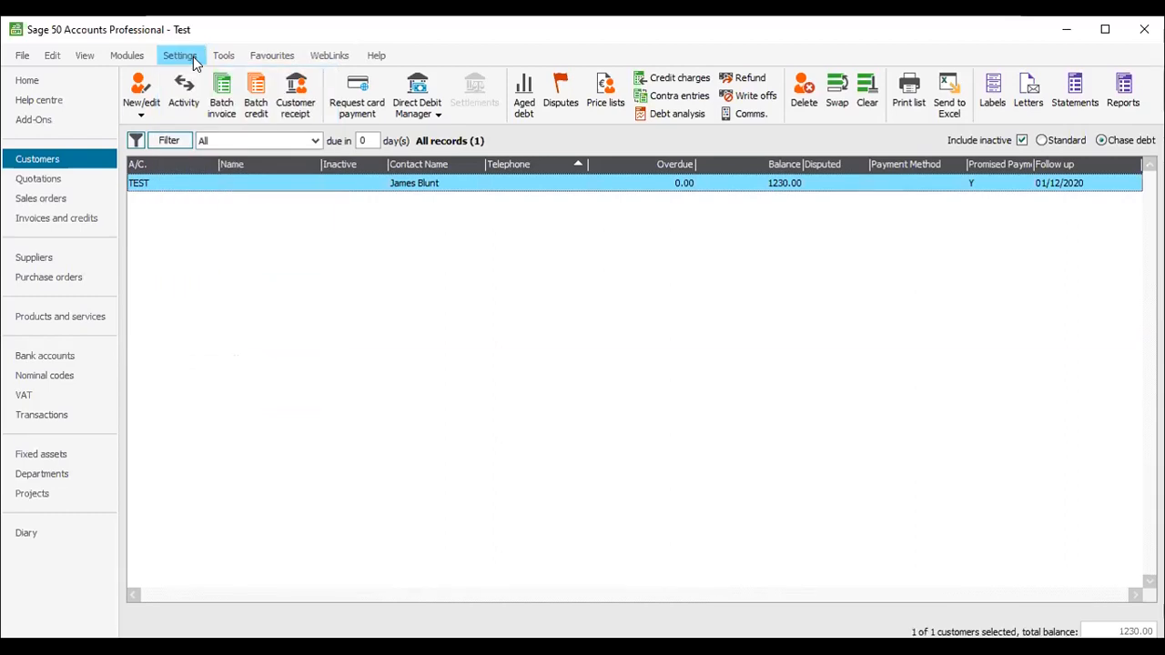
left_click(193, 44)
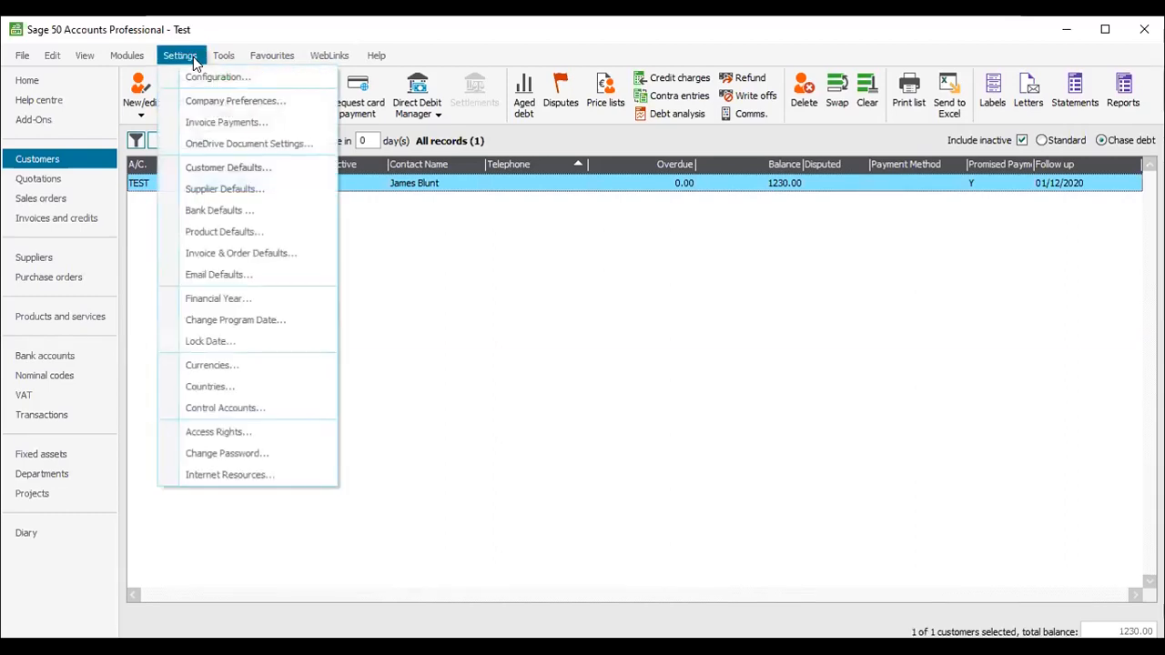
left_click(212, 253)
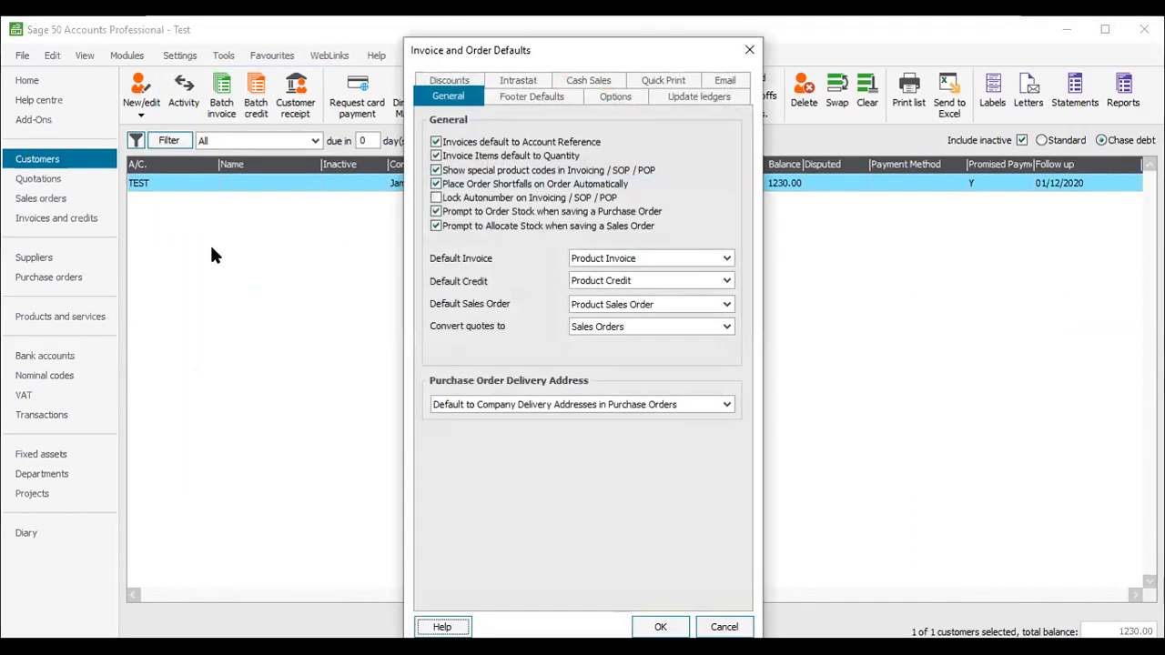
left_click(583, 80)
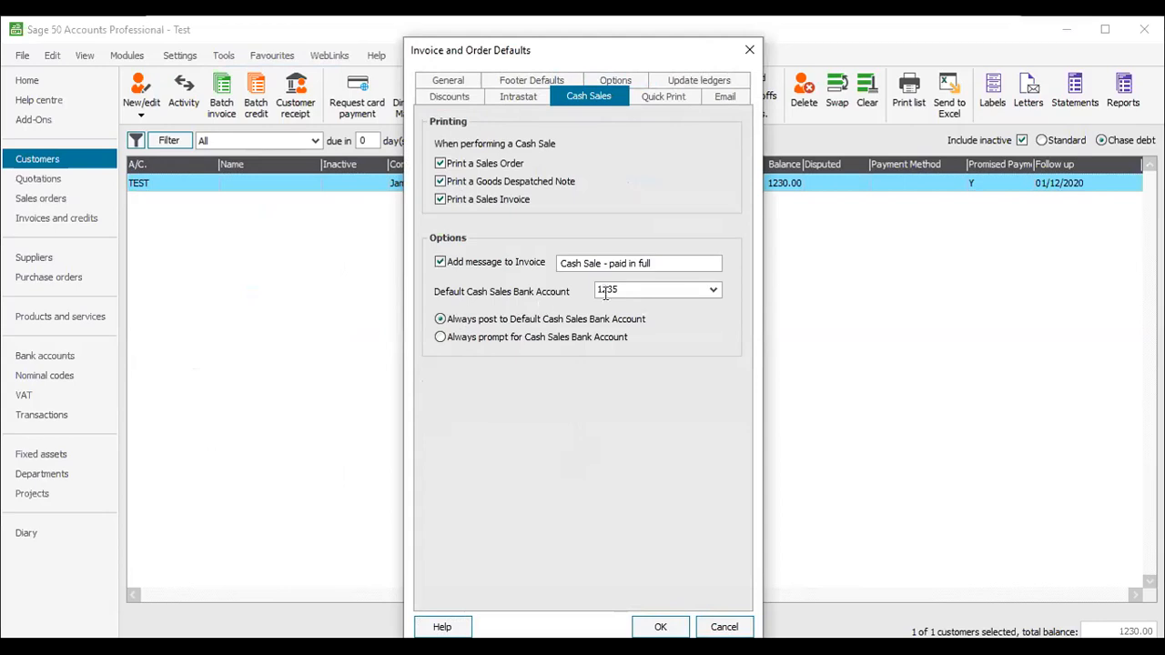
left_click(709, 291)
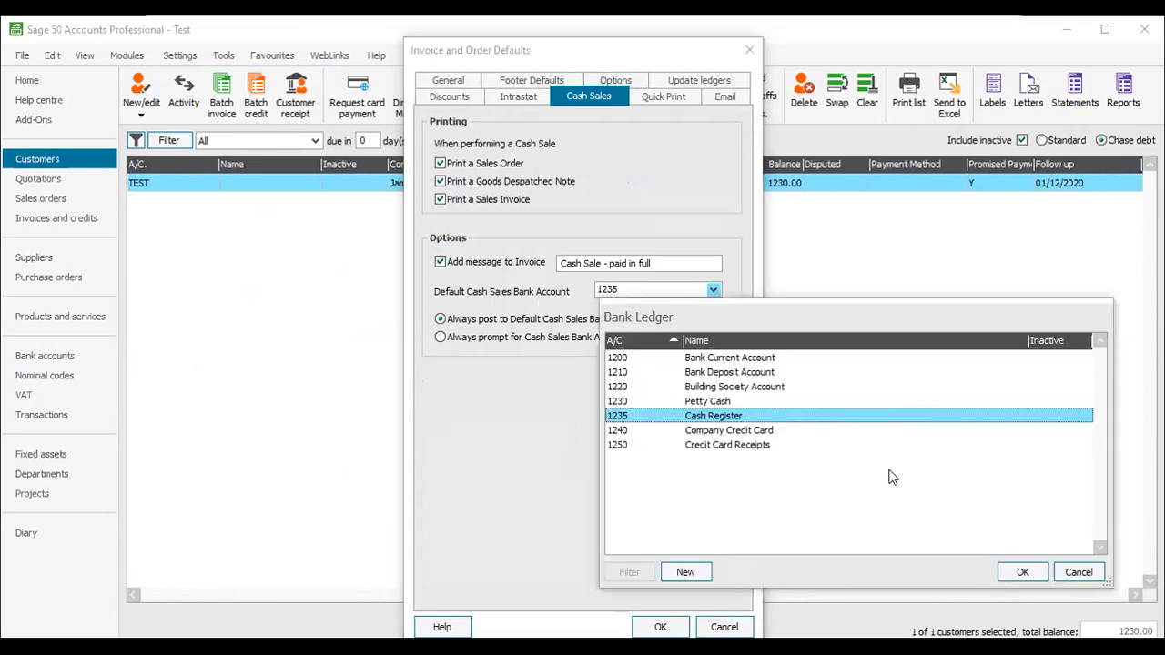
left_click(1073, 570)
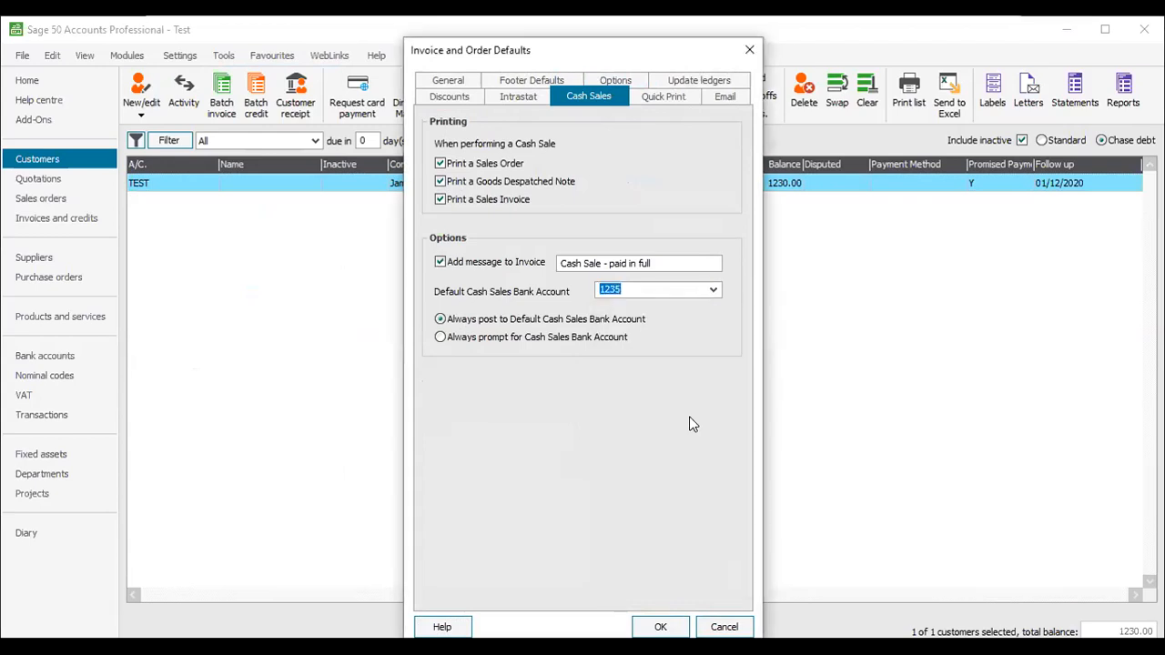
Try the option to always prompt for the cash sales bank account, switch back to always posting to the default, and accept the defaults
left_click(441, 337)
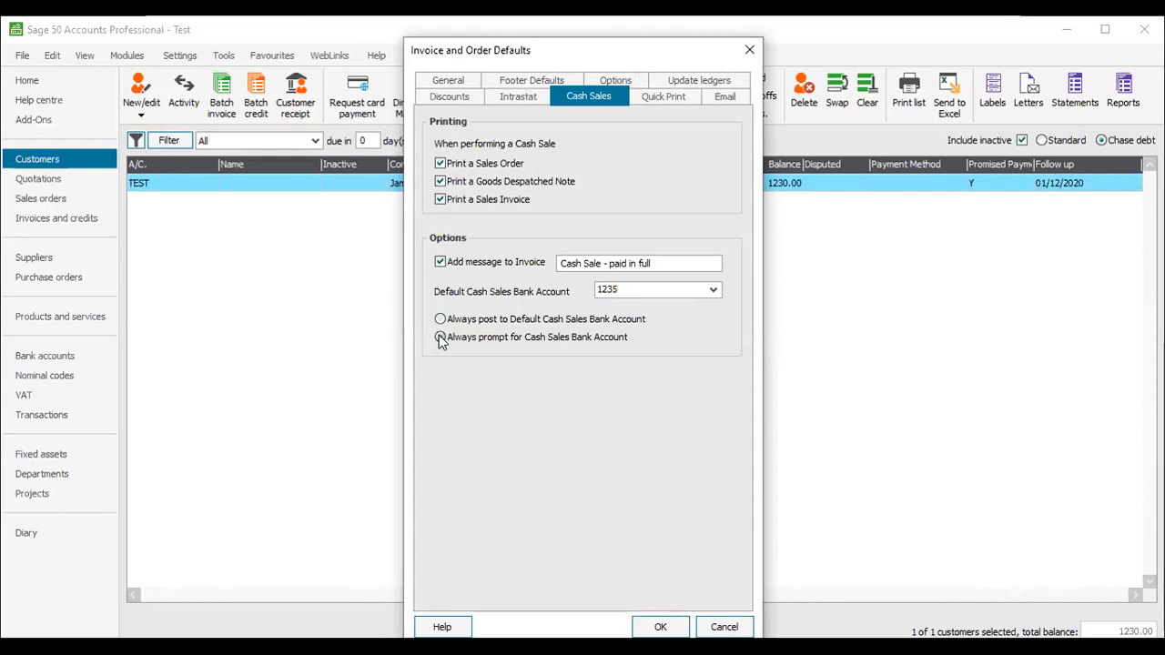
left_click(441, 320)
left_click(661, 627)
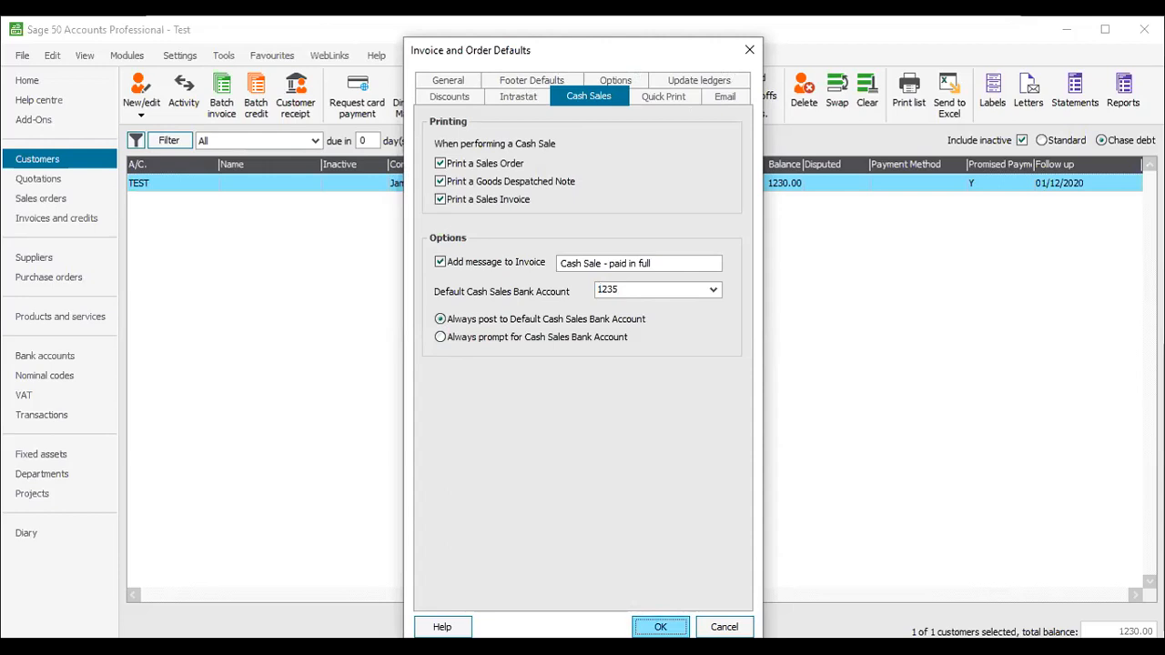